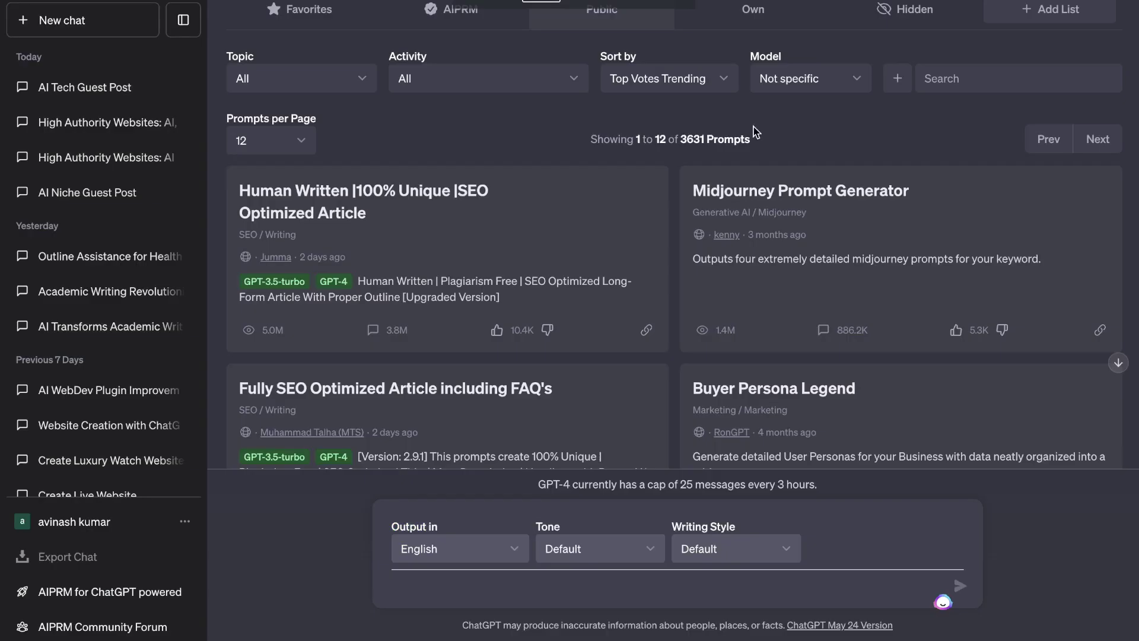
Move from the Canva backlinks slide to the ChatGPT chat asking for high-authority AI websites
{"action": "scroll", "coordinate": [570, 297], "scroll_direction": "up", "scroll_amount": 3}
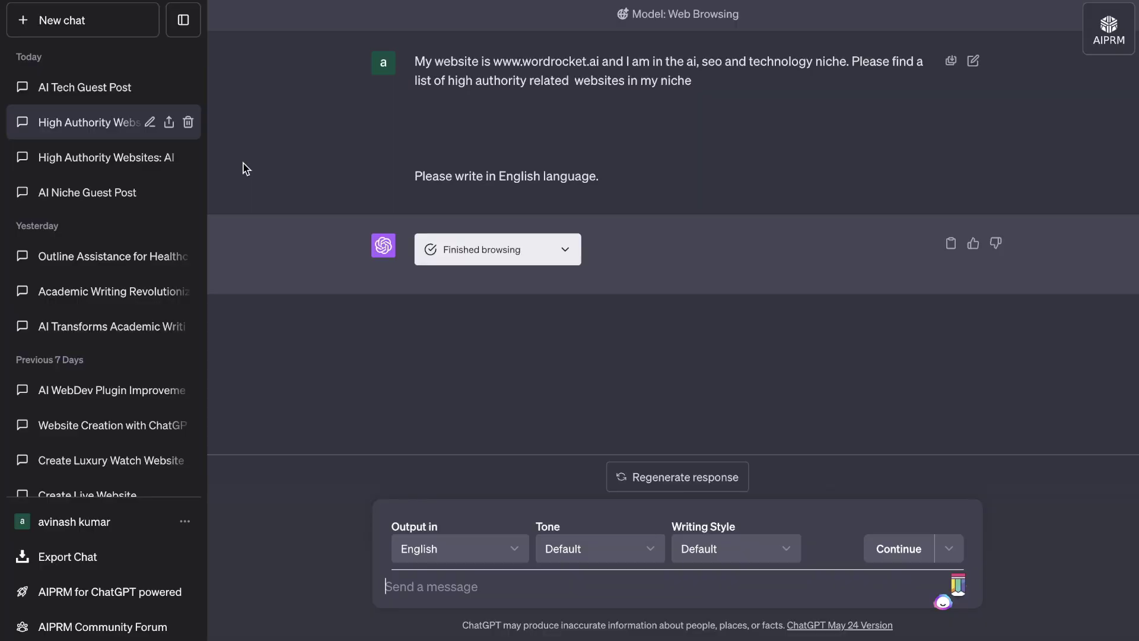
Open the 'AI Tech Guest Post' chat and review its high-authority websites prompt
{"action": "left_click", "coordinate": [101, 157]}
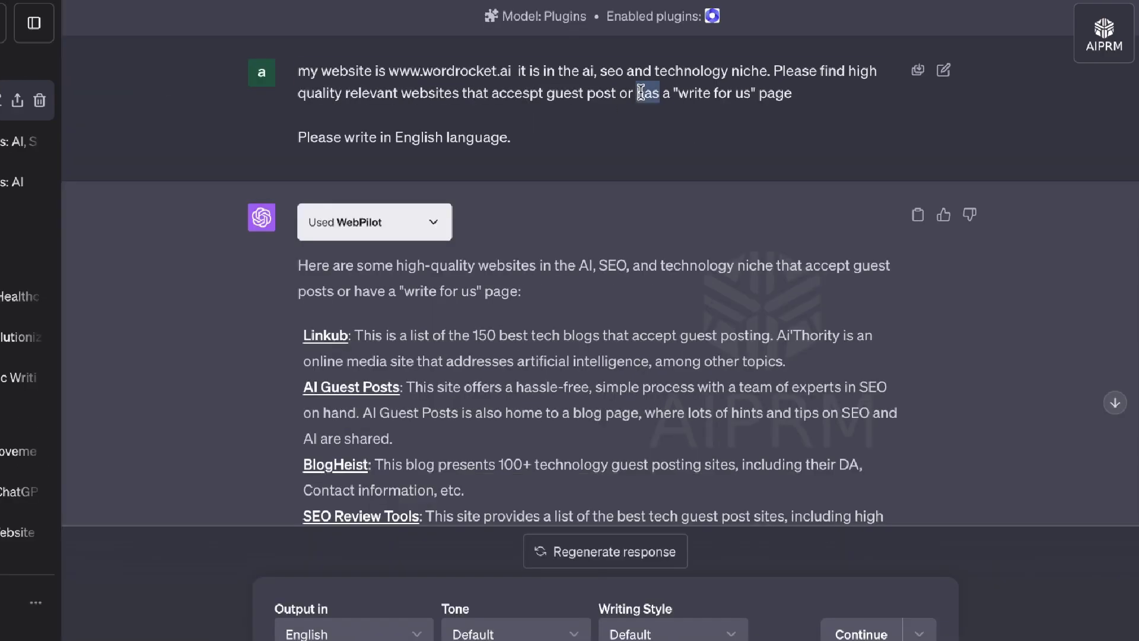
{"action": "triple_click", "coordinate": [708, 81]}
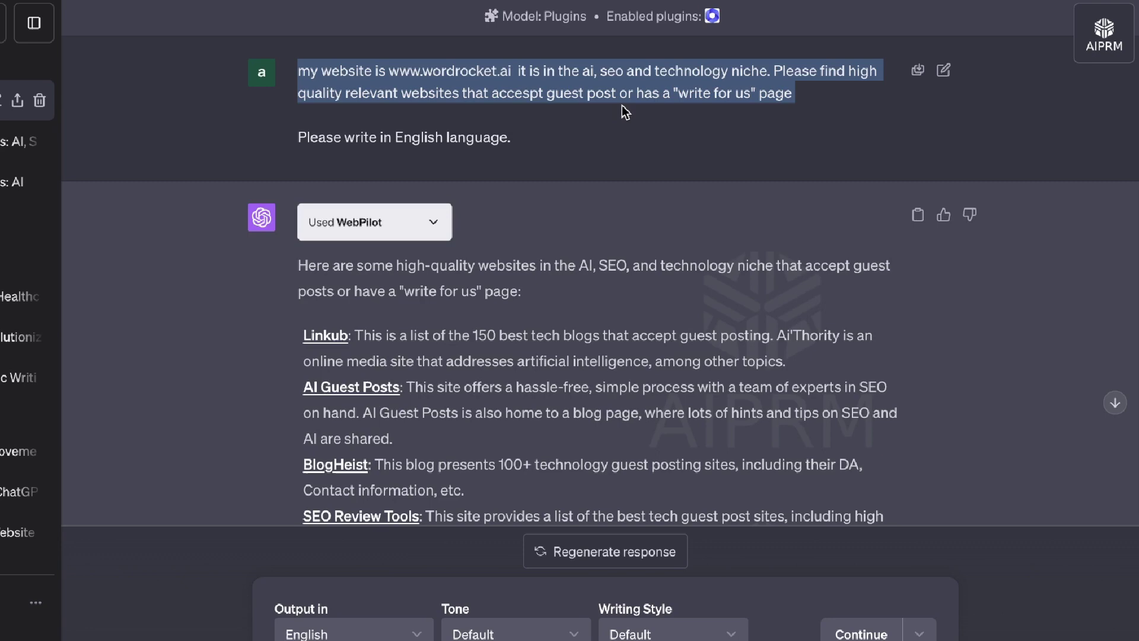
{"action": "left_click", "coordinate": [643, 189]}
{"action": "scroll", "coordinate": [627, 288], "scroll_direction": "down", "scroll_amount": 2}
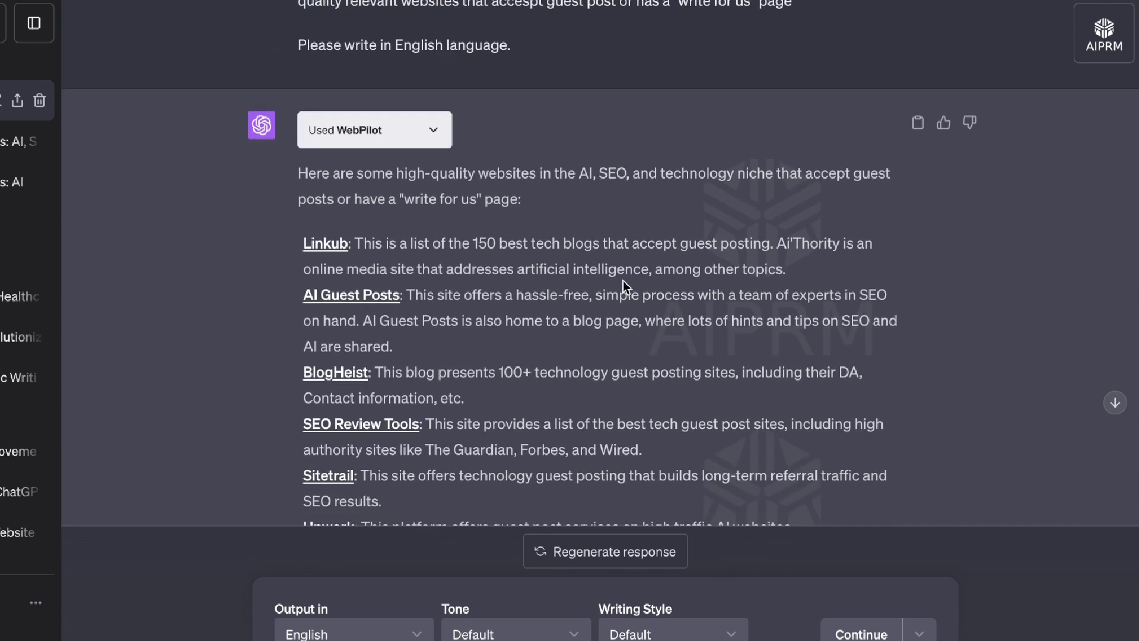
Expand and collapse the Used WebPilot details, then scroll through the guest-post sites like Linkub and BlogHeist
{"action": "left_click", "coordinate": [431, 138]}
{"action": "scroll", "coordinate": [553, 243], "scroll_direction": "down", "scroll_amount": 2}
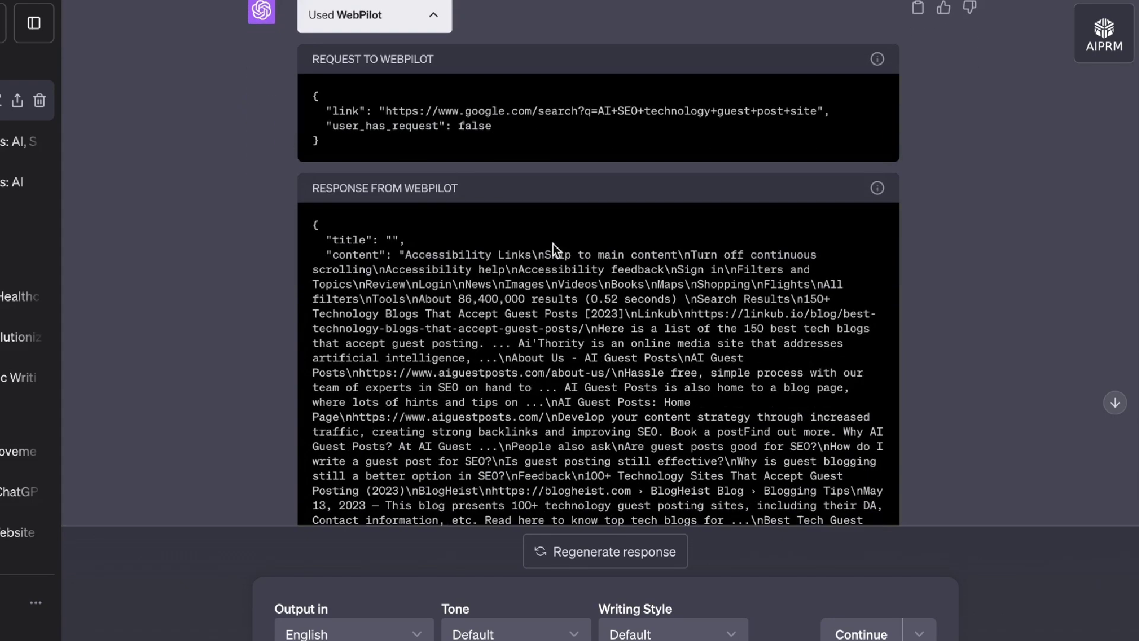
{"action": "left_click", "coordinate": [416, 19]}
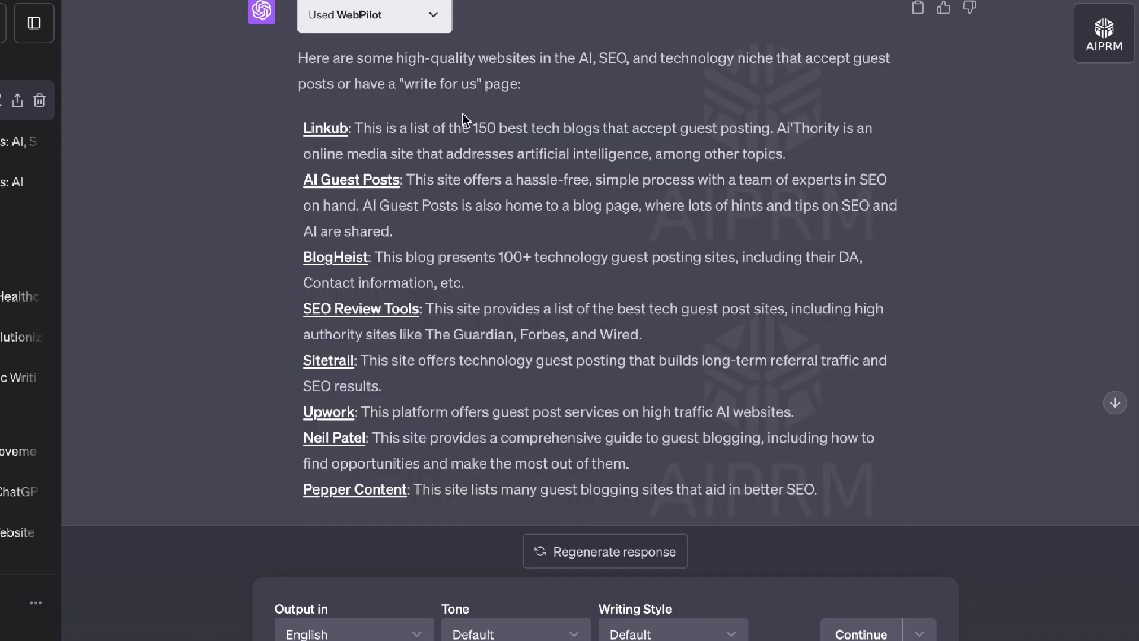
{"action": "scroll", "coordinate": [475, 142], "scroll_direction": "down", "scroll_amount": 1}
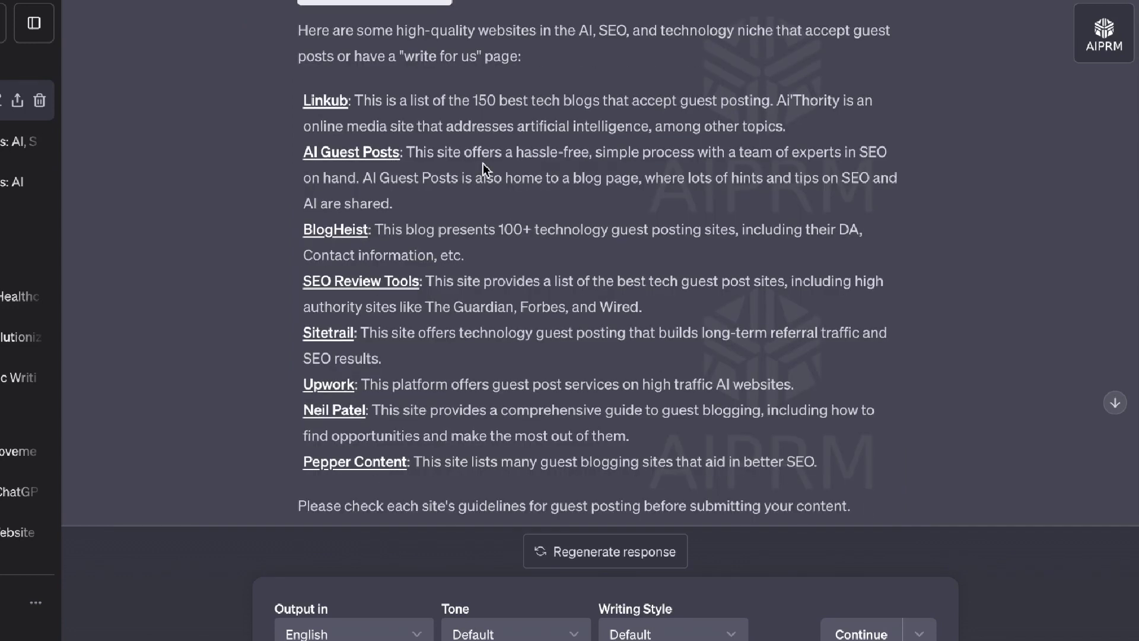
{"action": "scroll", "coordinate": [483, 162], "scroll_direction": "up", "scroll_amount": 2}
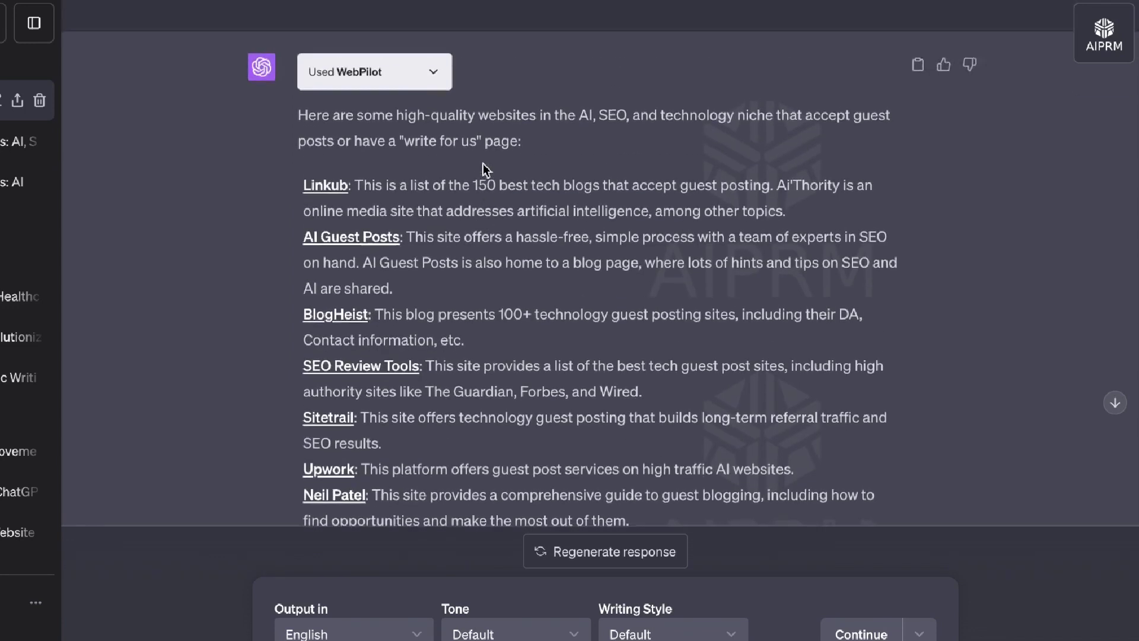
{"action": "scroll", "coordinate": [483, 163], "scroll_direction": "down", "scroll_amount": 1}
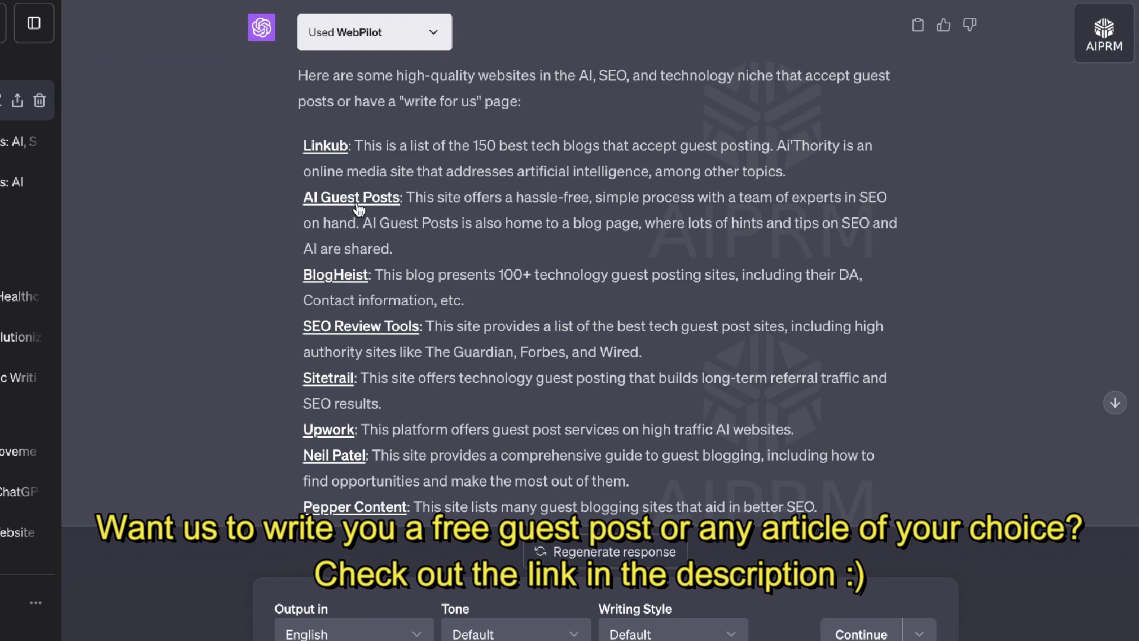
{"action": "scroll", "coordinate": [359, 208], "scroll_direction": "down", "scroll_amount": 10}
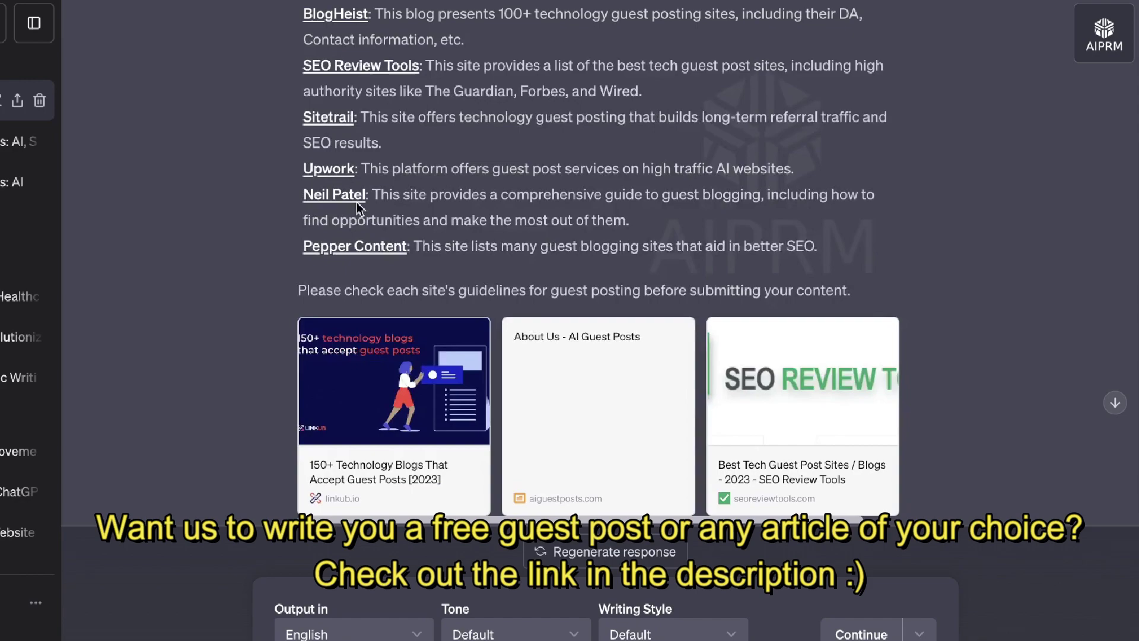
{"action": "scroll", "coordinate": [357, 203], "scroll_direction": "down", "scroll_amount": 2}
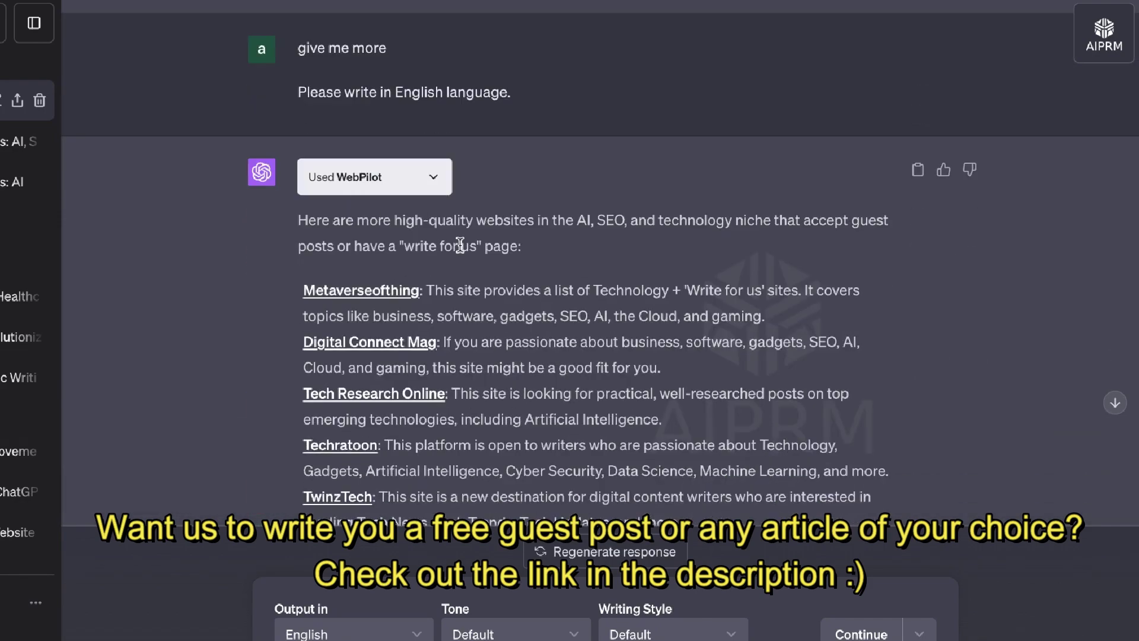
{"action": "scroll", "coordinate": [460, 244], "scroll_direction": "up", "scroll_amount": 15}
{"action": "scroll", "coordinate": [461, 244], "scroll_direction": "down", "scroll_amount": 2}
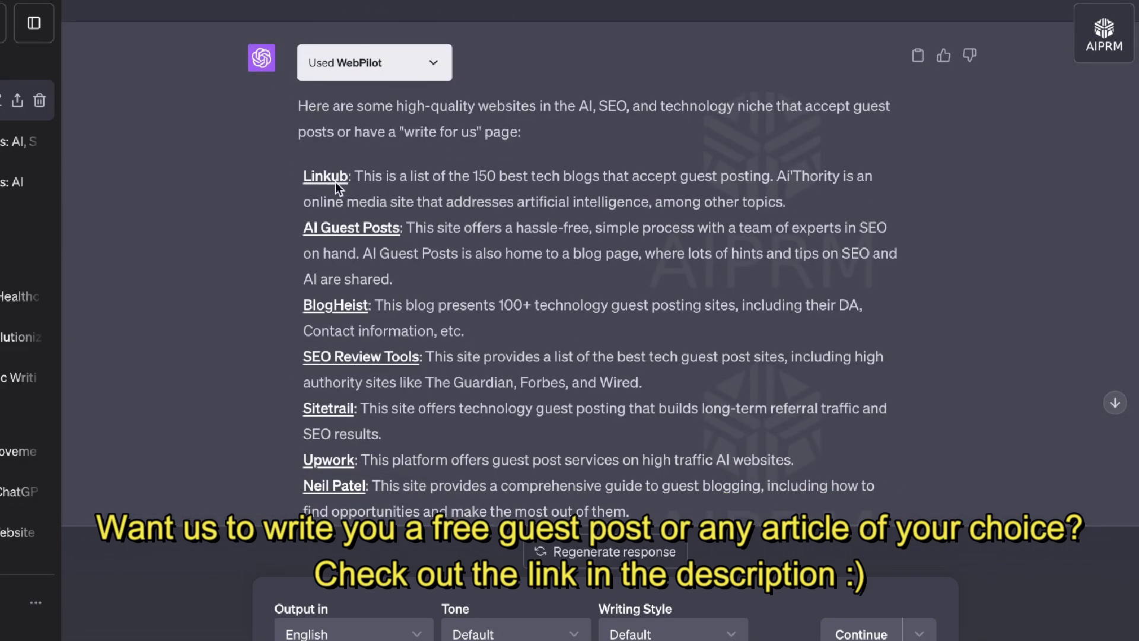
Open Linkub's list of 150+ technology blogs and scroll its rank table
{"action": "left_click", "coordinate": [336, 182]}
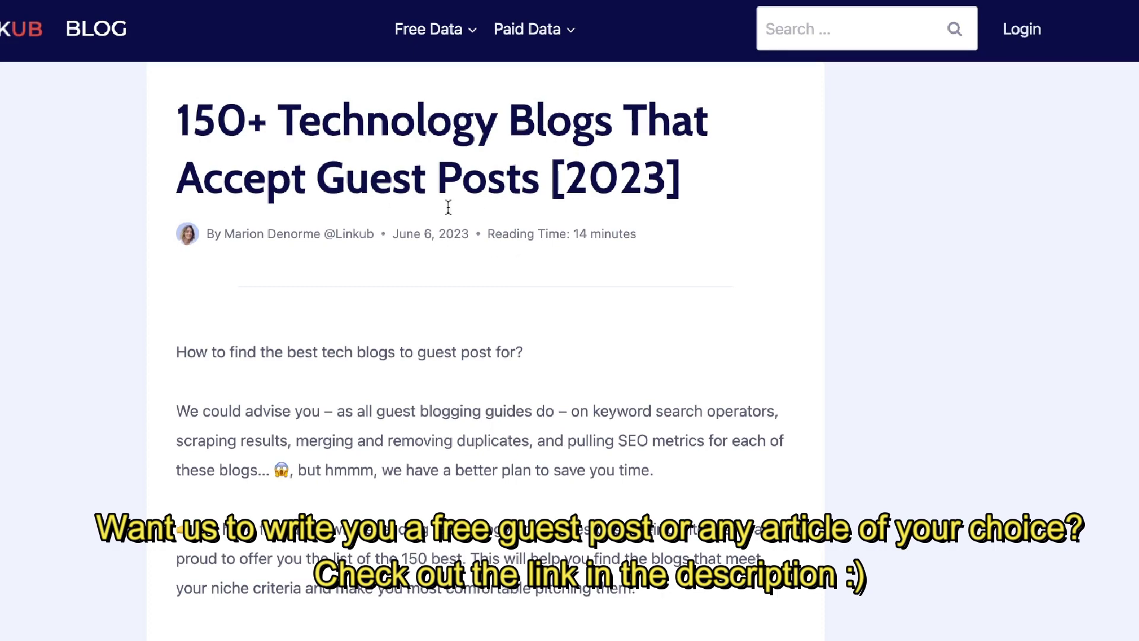
{"action": "left_click_drag", "start_coordinate": [689, 177], "coordinate": [210, 128]}
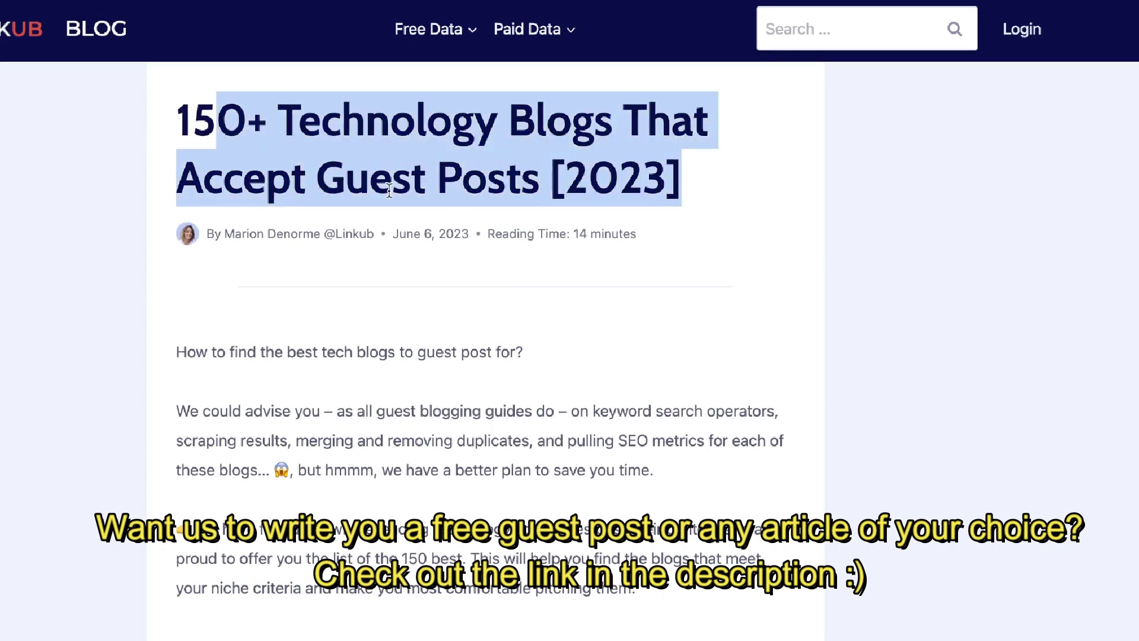
{"action": "scroll", "coordinate": [433, 255], "scroll_direction": "down", "scroll_amount": 10}
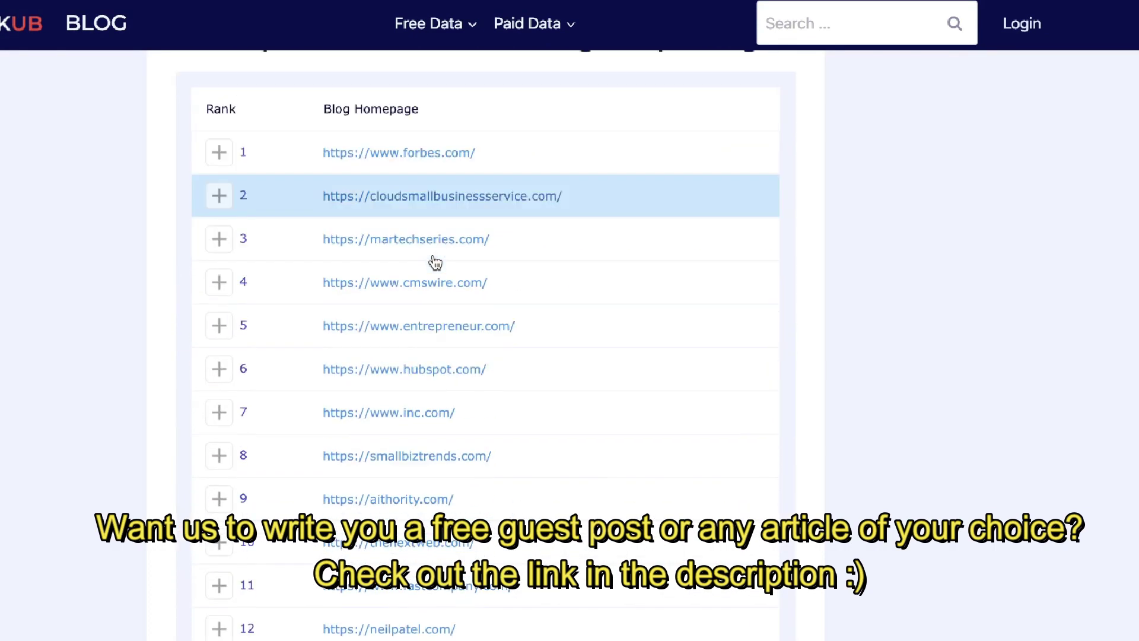
{"action": "scroll", "coordinate": [435, 262], "scroll_direction": "down", "scroll_amount": 7}
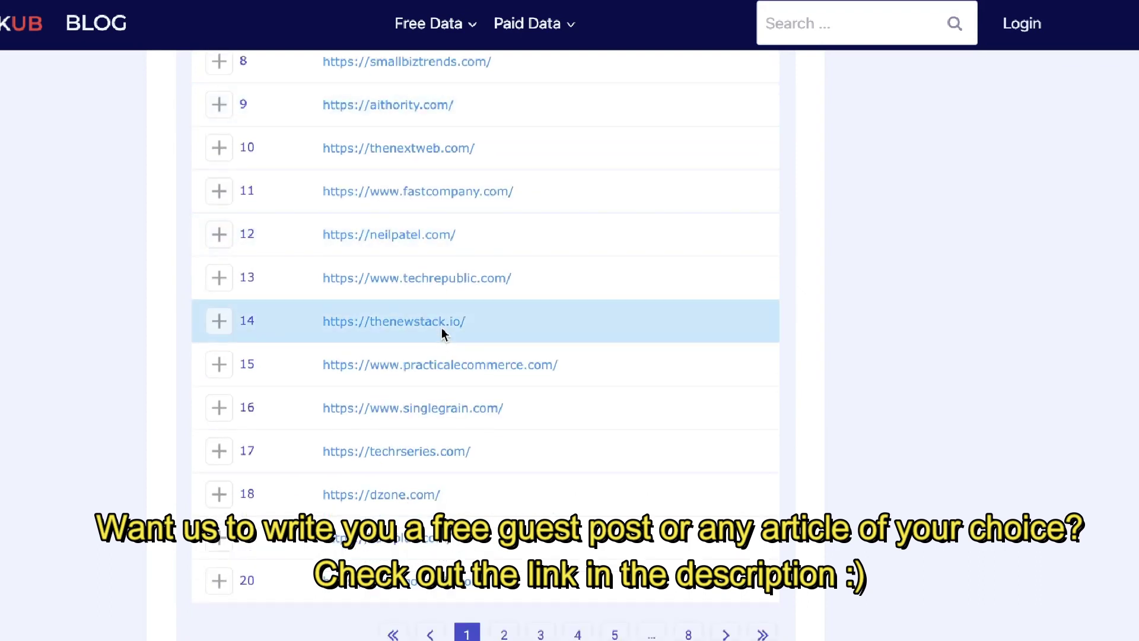
Open thenewstack.io from row 14 of the list and scroll through its homepage
{"action": "left_click", "coordinate": [441, 330]}
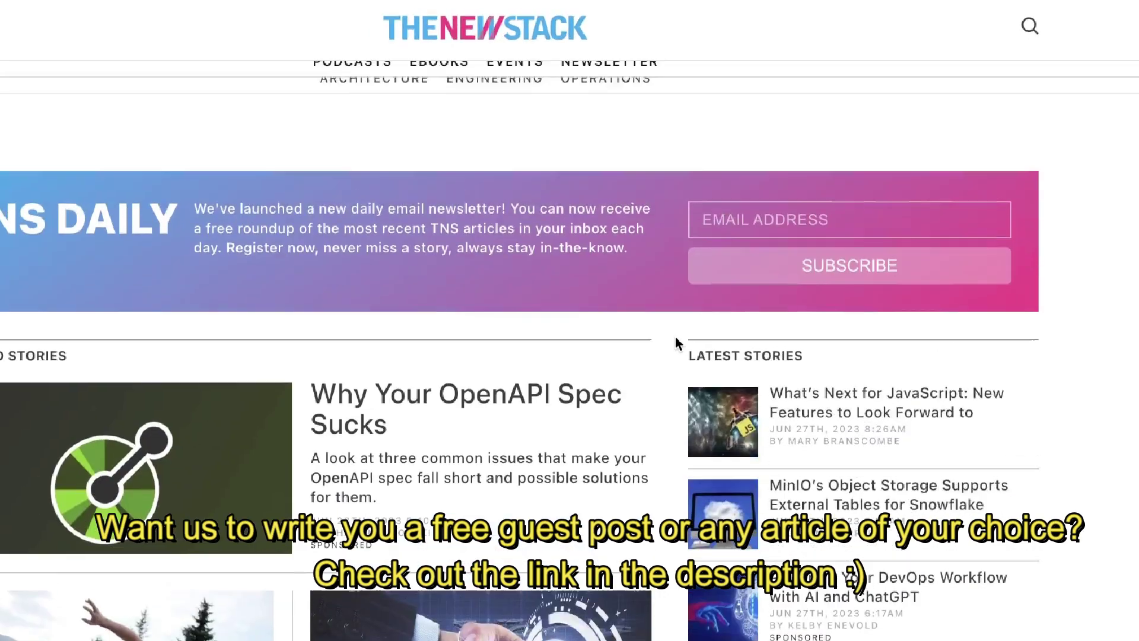
{"action": "scroll", "coordinate": [675, 337], "scroll_direction": "down", "scroll_amount": 15}
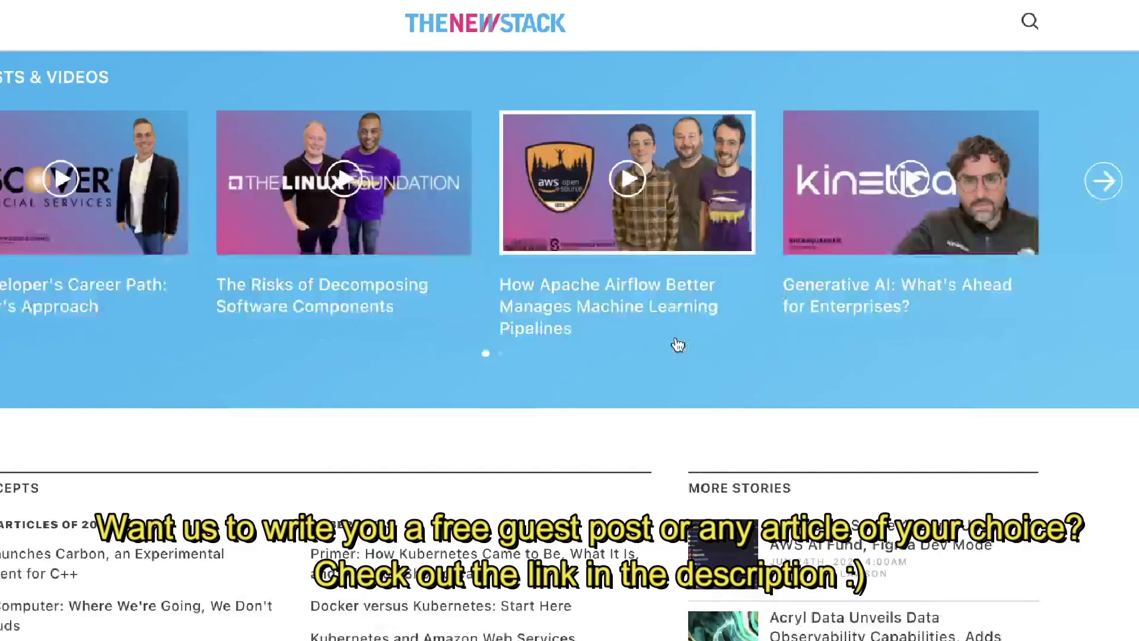
{"action": "scroll", "coordinate": [678, 345], "scroll_direction": "down", "scroll_amount": 15}
{"action": "scroll", "coordinate": [678, 343], "scroll_direction": "up", "scroll_amount": 6}
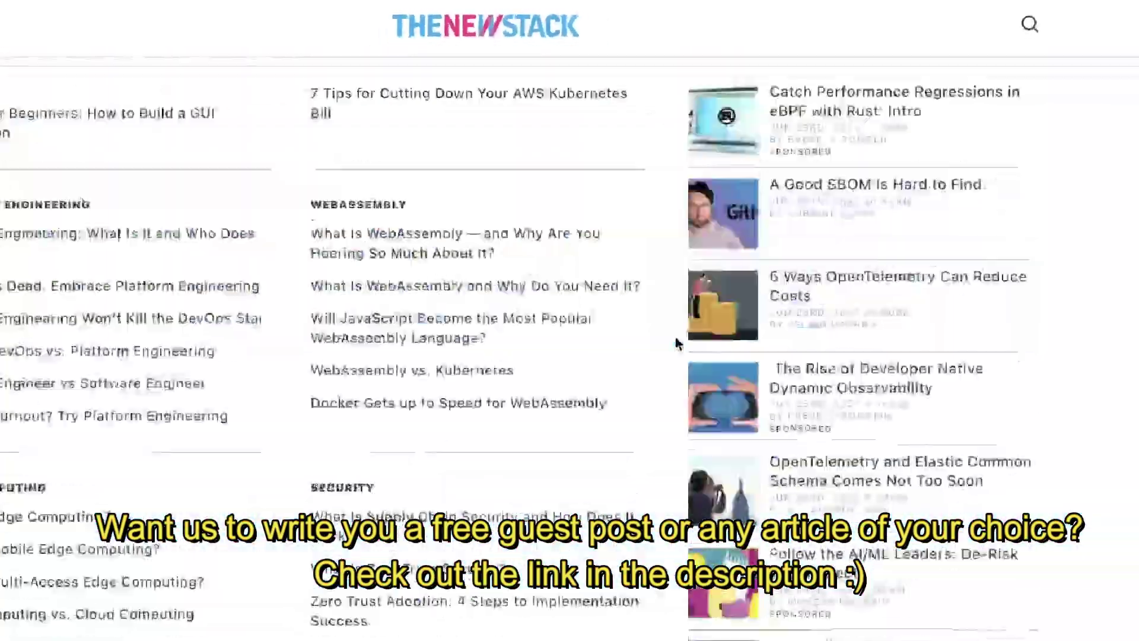
{"action": "scroll", "coordinate": [678, 343], "scroll_direction": "up", "scroll_amount": 5}
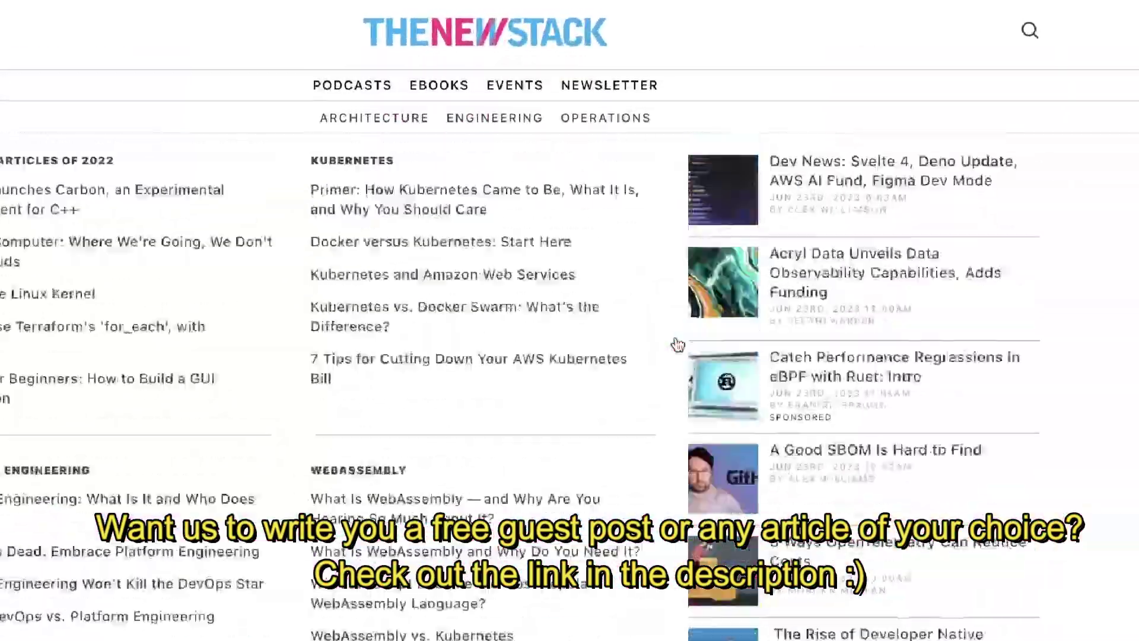
{"action": "scroll", "coordinate": [678, 343], "scroll_direction": "up", "scroll_amount": 5}
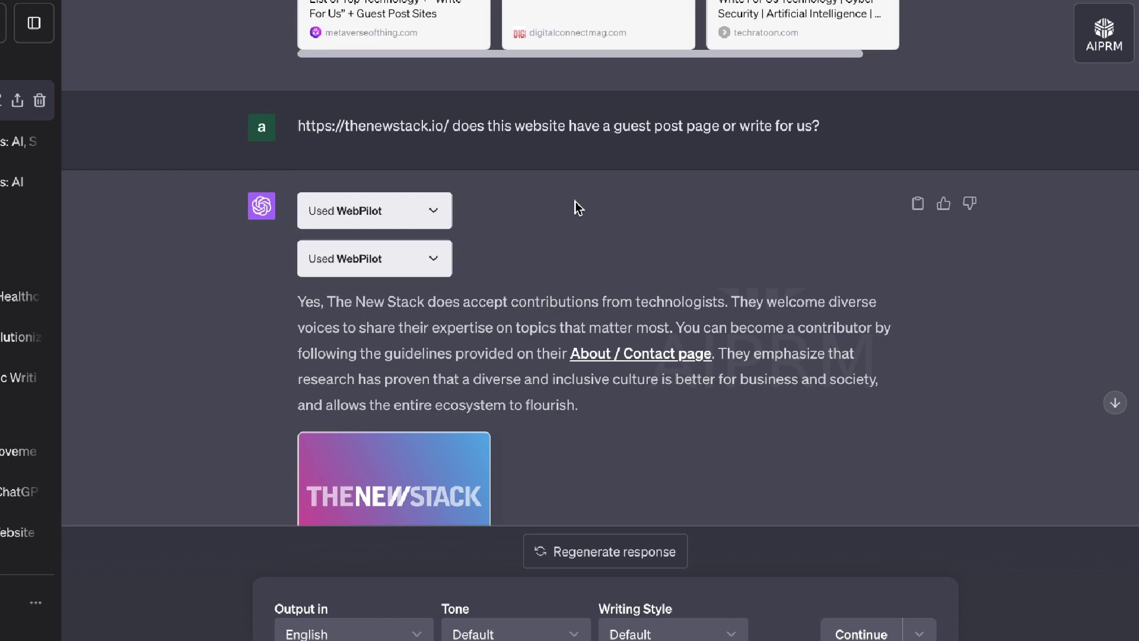
{"action": "scroll", "coordinate": [574, 207], "scroll_direction": "up", "scroll_amount": 1}
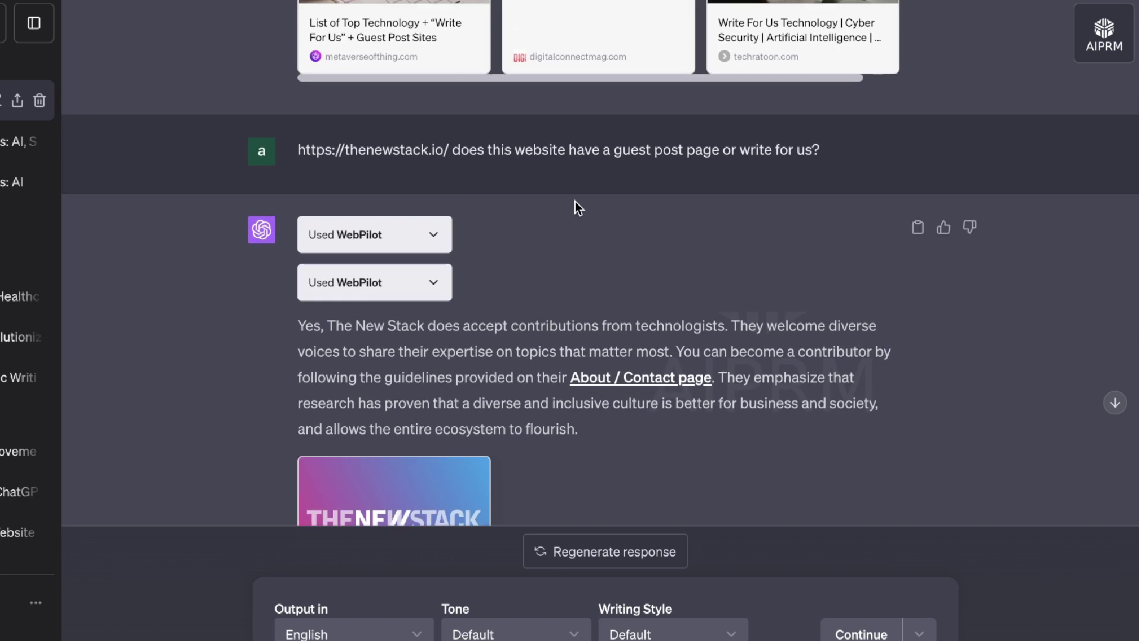
Review The New Stack's About/Contact answer, then scroll back to the original guest-post list
{"action": "scroll", "coordinate": [574, 206], "scroll_direction": "up", "scroll_amount": 1}
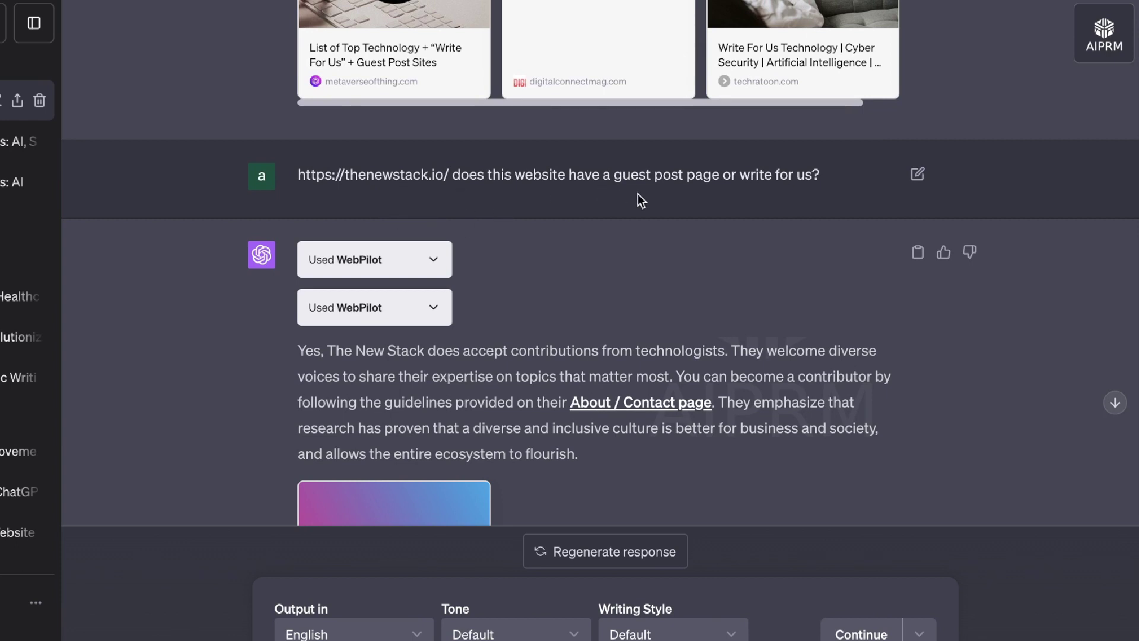
{"action": "scroll", "coordinate": [741, 234], "scroll_direction": "down", "scroll_amount": 2}
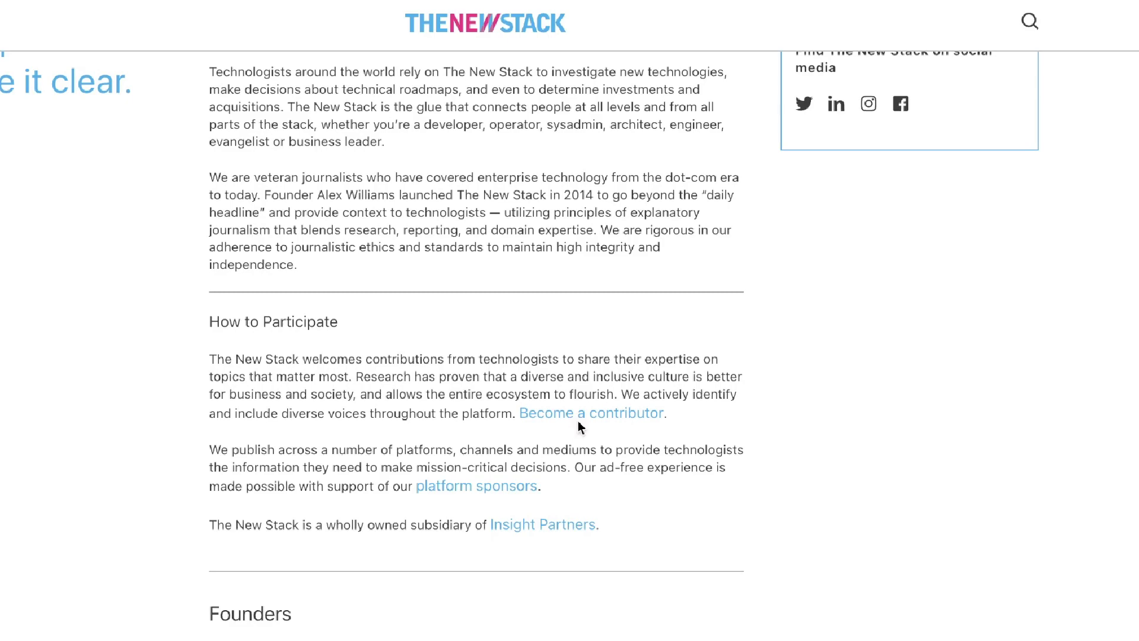
{"action": "scroll", "coordinate": [578, 421], "scroll_direction": "up", "scroll_amount": 4}
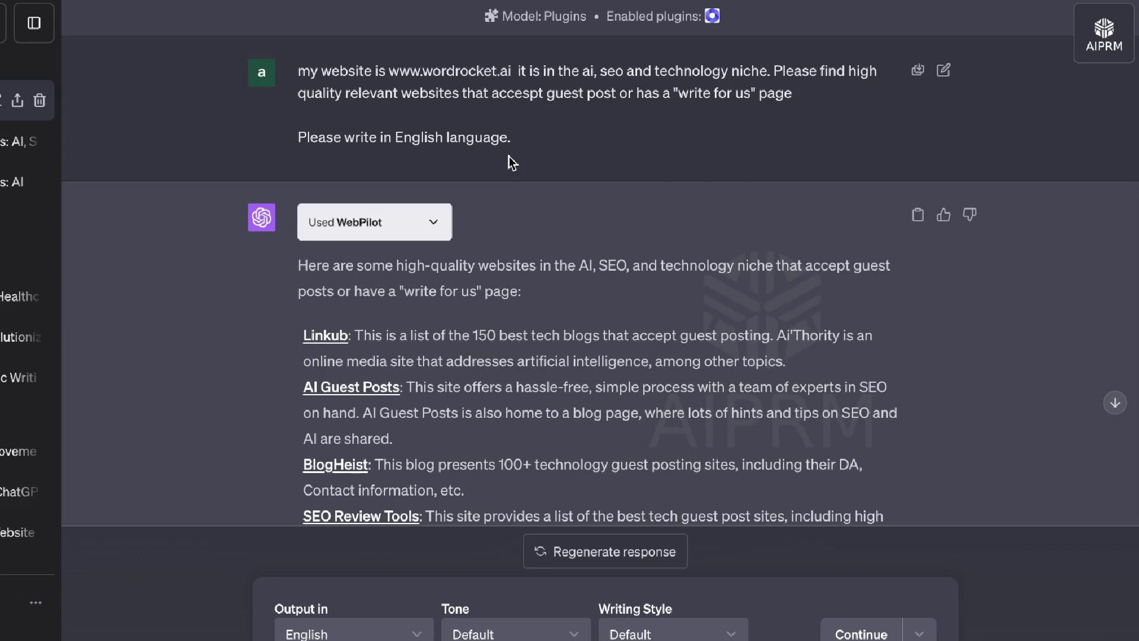
Scroll to the Pepper Content article on the 22 best guest-posting sites and select its title
{"action": "scroll", "coordinate": [509, 159], "scroll_direction": "down", "scroll_amount": 3}
{"action": "scroll", "coordinate": [509, 159], "scroll_direction": "up", "scroll_amount": 3}
{"action": "triple_click", "coordinate": [440, 95]}
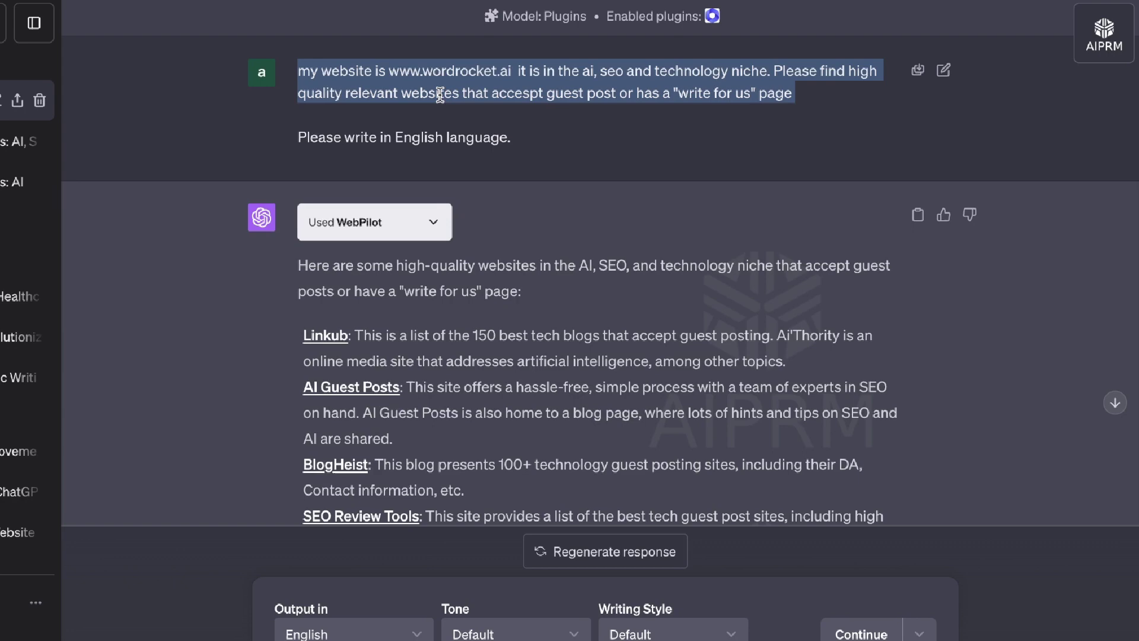
{"action": "scroll", "coordinate": [620, 191], "scroll_direction": "down", "scroll_amount": 4}
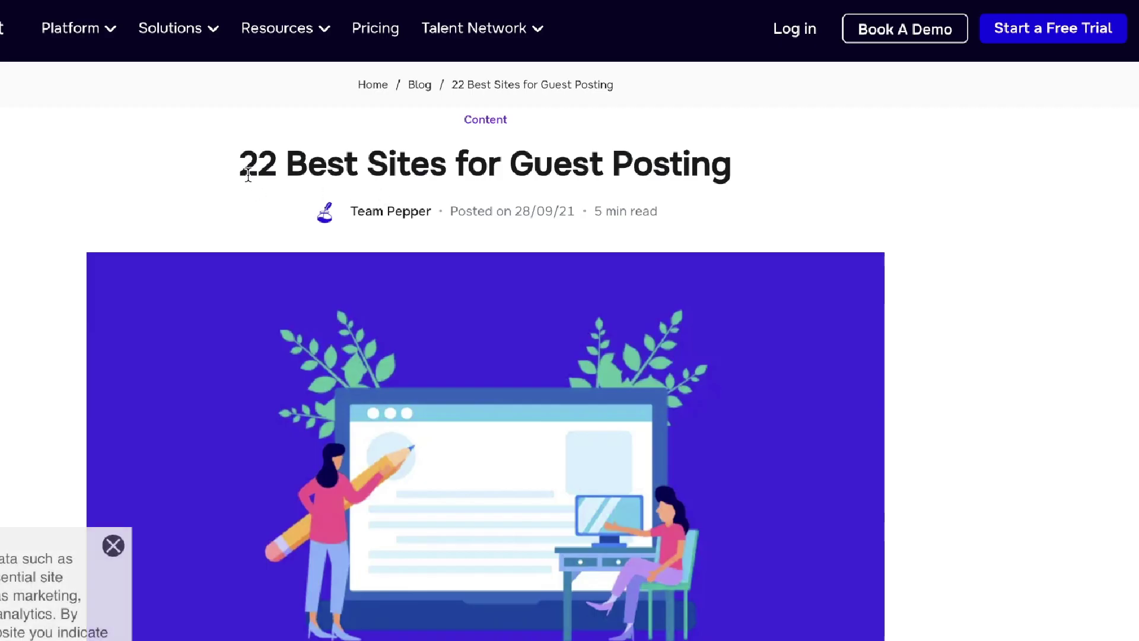
{"action": "left_click_drag", "start_coordinate": [243, 166], "coordinate": [507, 170]}
Dismiss the cookie notice and lead-capture form, then scroll through the article's list of sites
{"action": "scroll", "coordinate": [567, 226], "scroll_direction": "down", "scroll_amount": 8}
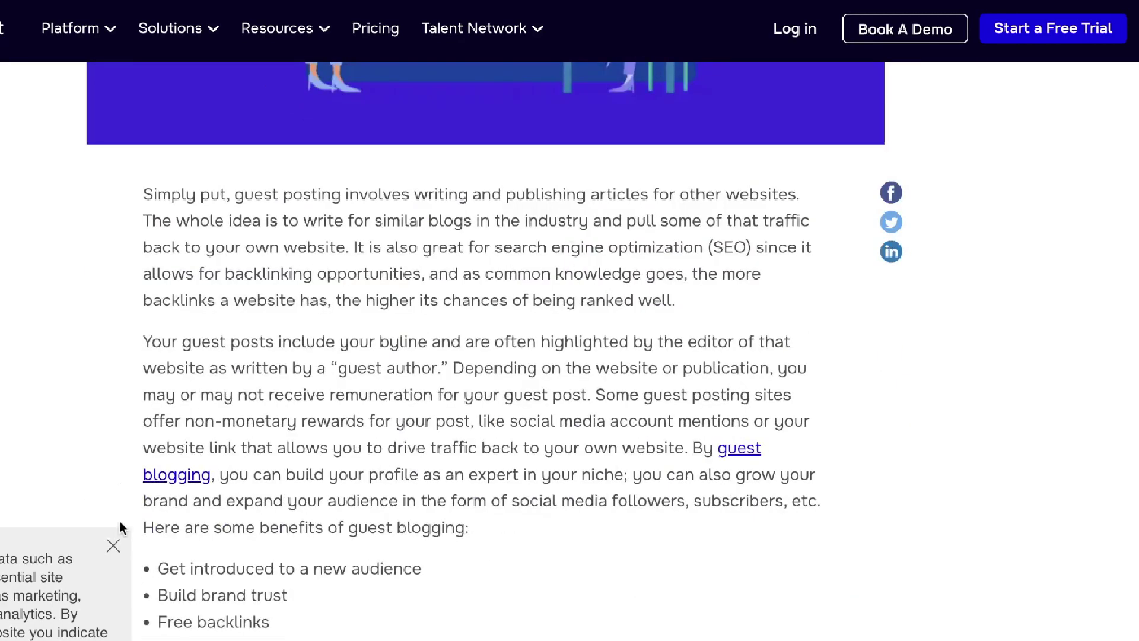
{"action": "left_click", "coordinate": [112, 546]}
{"action": "scroll", "coordinate": [109, 549], "scroll_direction": "down", "scroll_amount": 20}
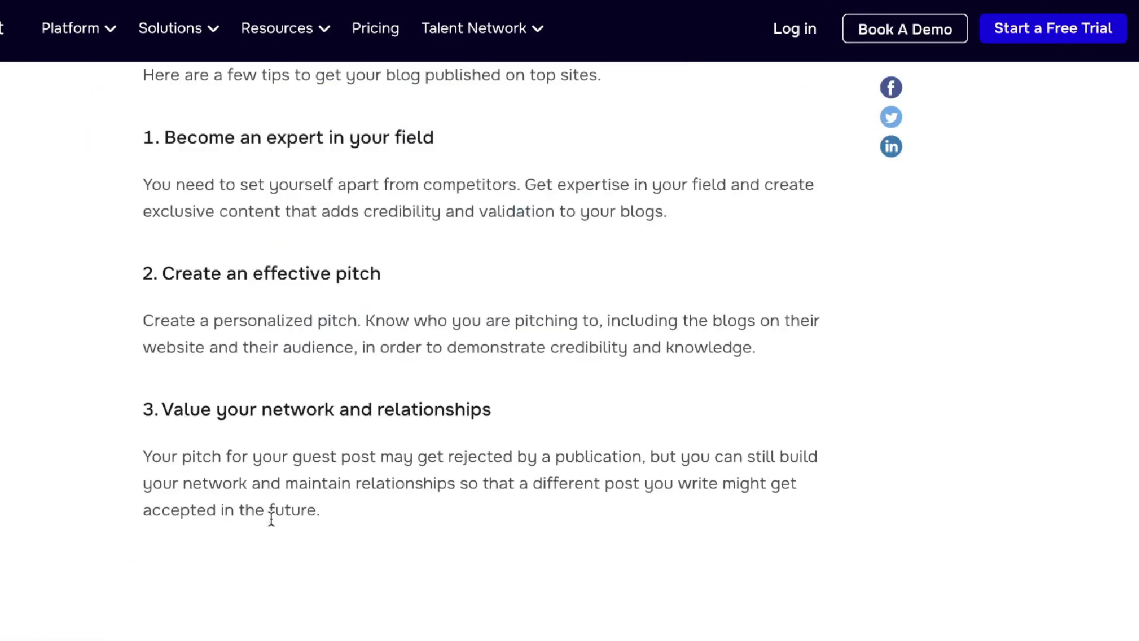
{"action": "scroll", "coordinate": [272, 518], "scroll_direction": "down", "scroll_amount": 20}
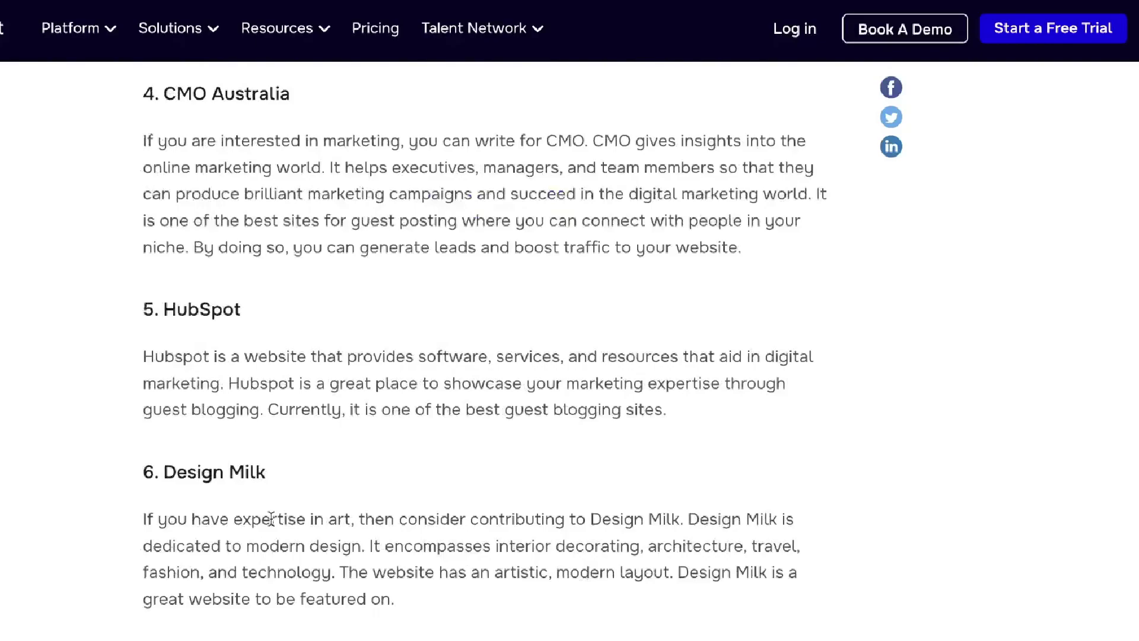
{"action": "scroll", "coordinate": [482, 400], "scroll_direction": "up", "scroll_amount": 5}
{"action": "scroll", "coordinate": [507, 318], "scroll_direction": "down", "scroll_amount": 8}
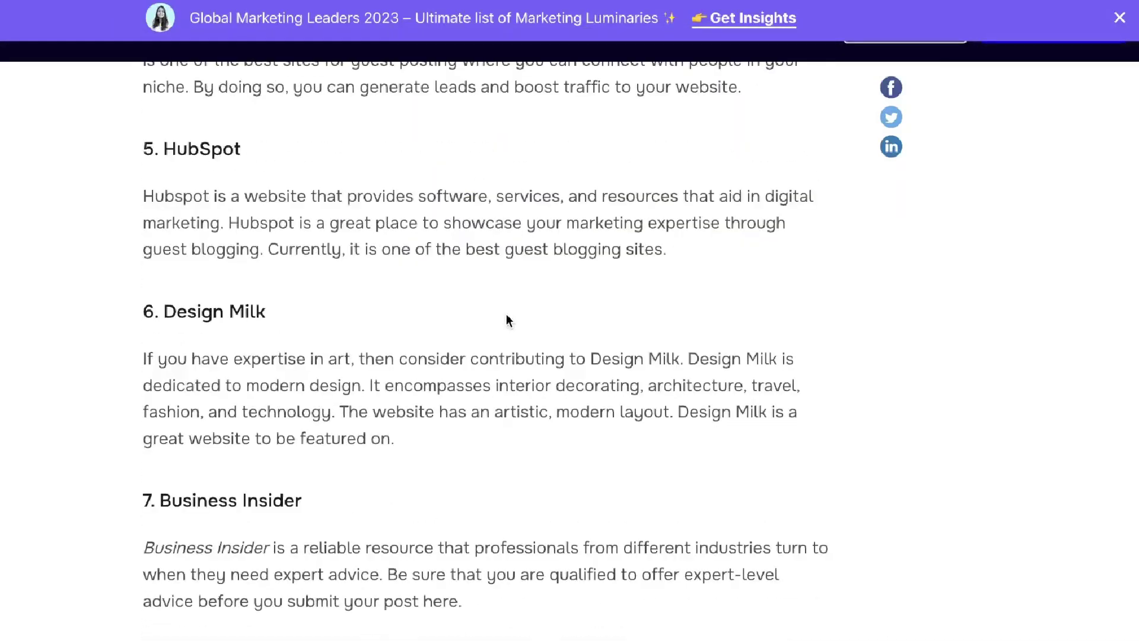
{"action": "scroll", "coordinate": [507, 321], "scroll_direction": "down", "scroll_amount": 4}
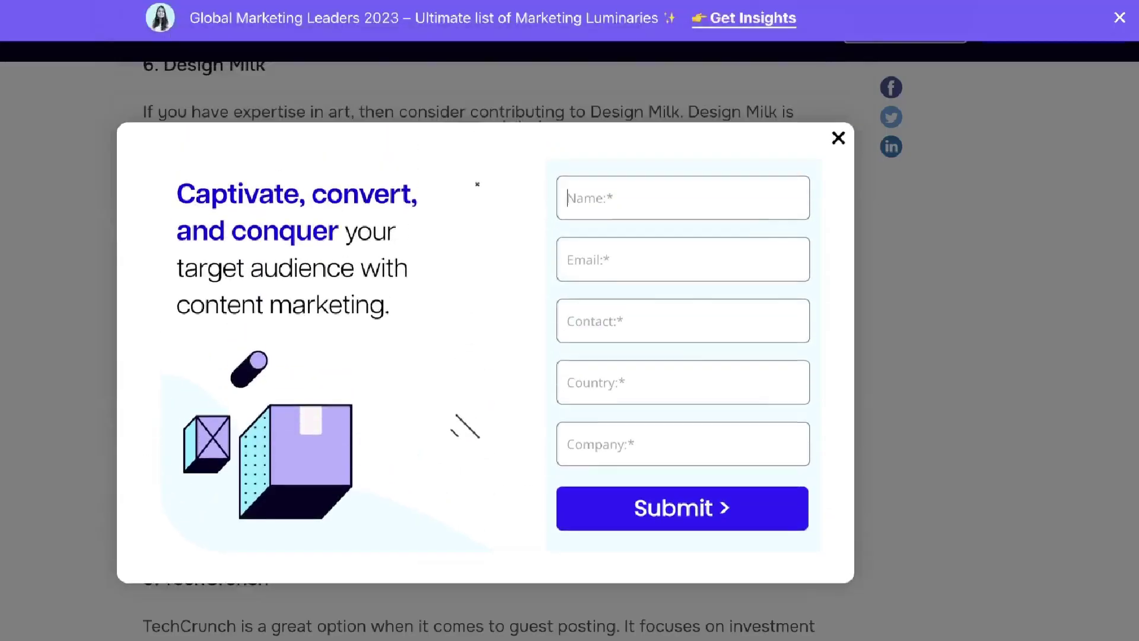
{"action": "left_click", "coordinate": [845, 166]}
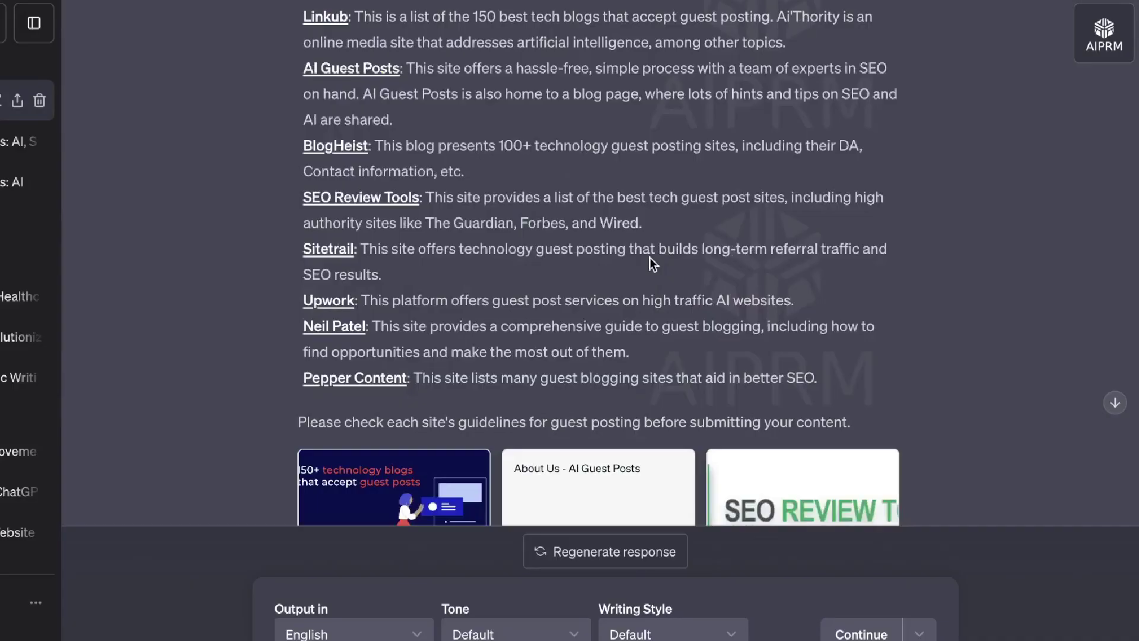
{"action": "scroll", "coordinate": [650, 261], "scroll_direction": "down", "scroll_amount": 5}
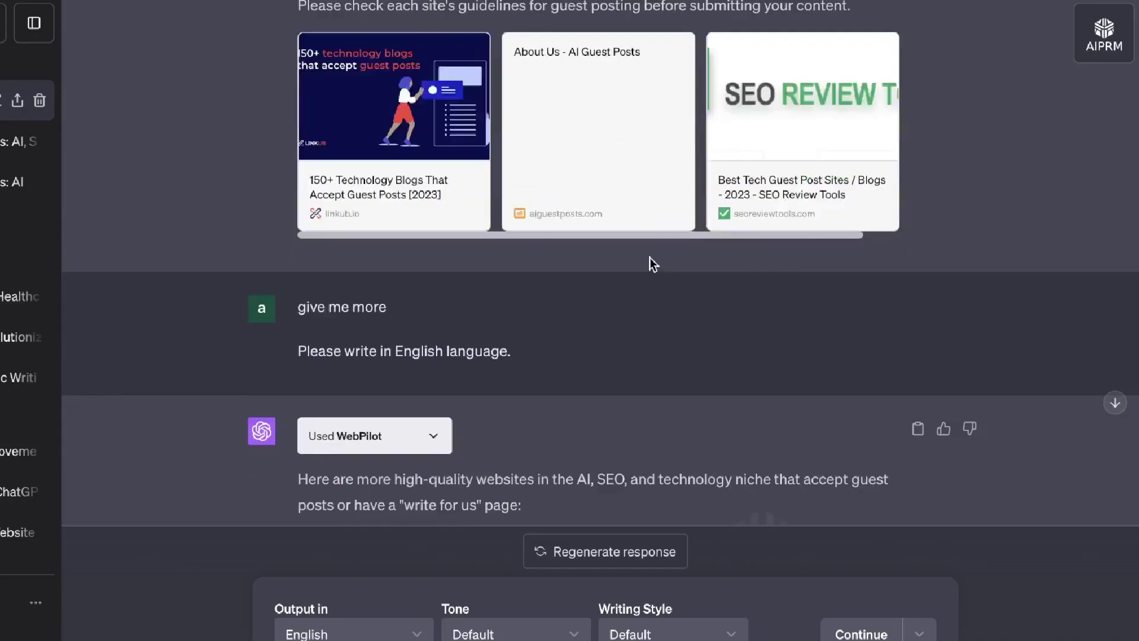
{"action": "scroll", "coordinate": [558, 321], "scroll_direction": "down", "scroll_amount": 6}
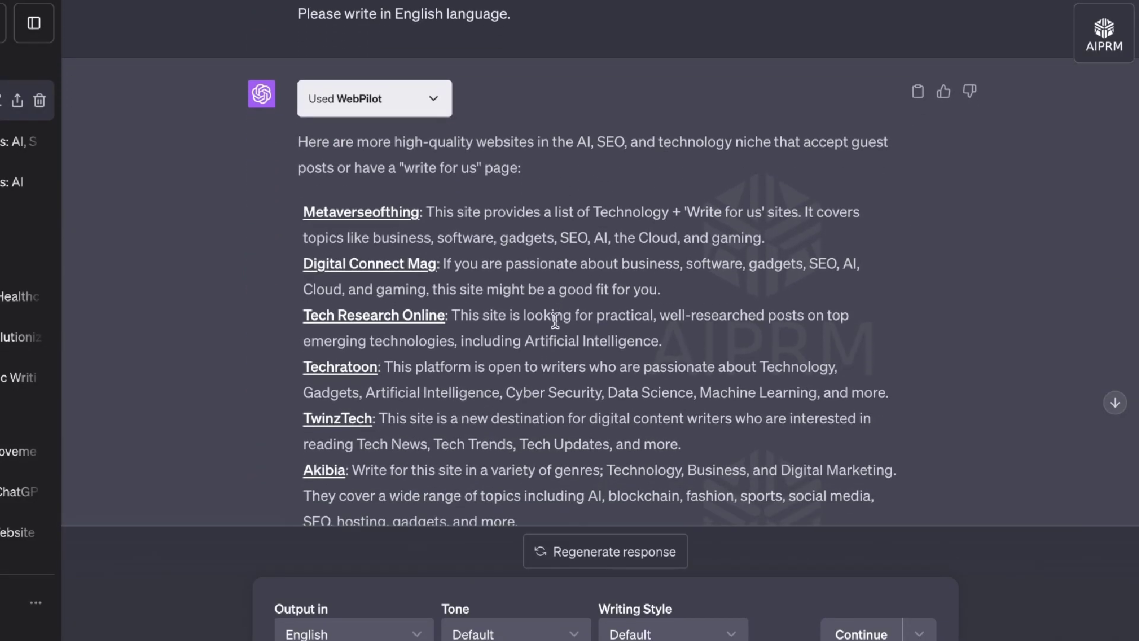
{"action": "scroll", "coordinate": [473, 305], "scroll_direction": "down", "scroll_amount": 2}
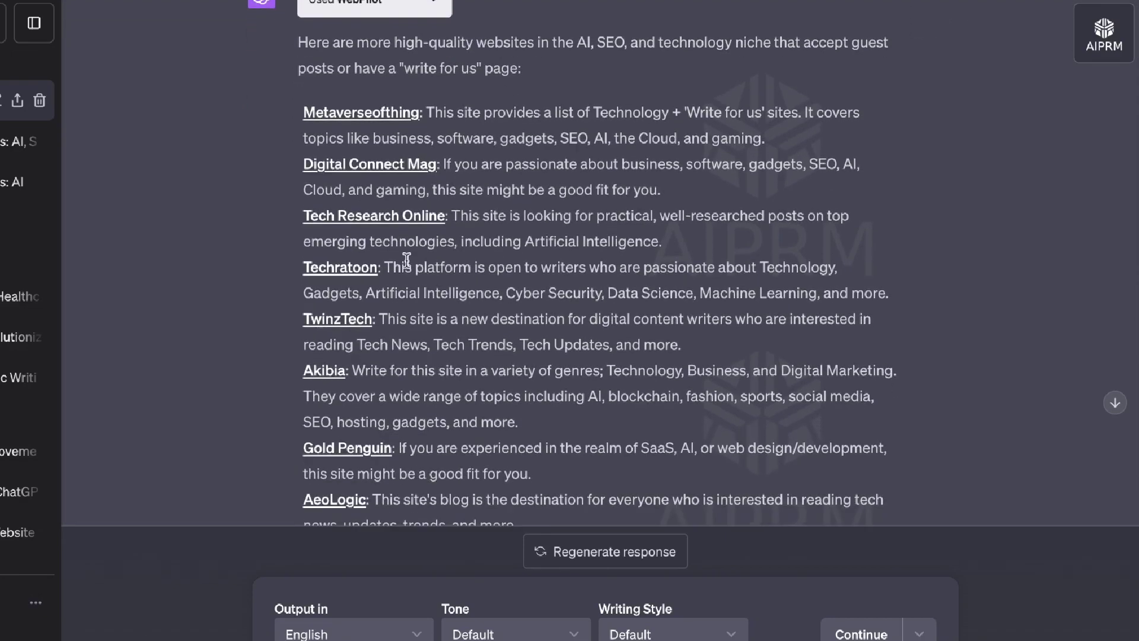
Open Digital Connect Mag's Write For Us page and scroll through its guest-post guidelines
{"action": "left_click", "coordinate": [389, 169]}
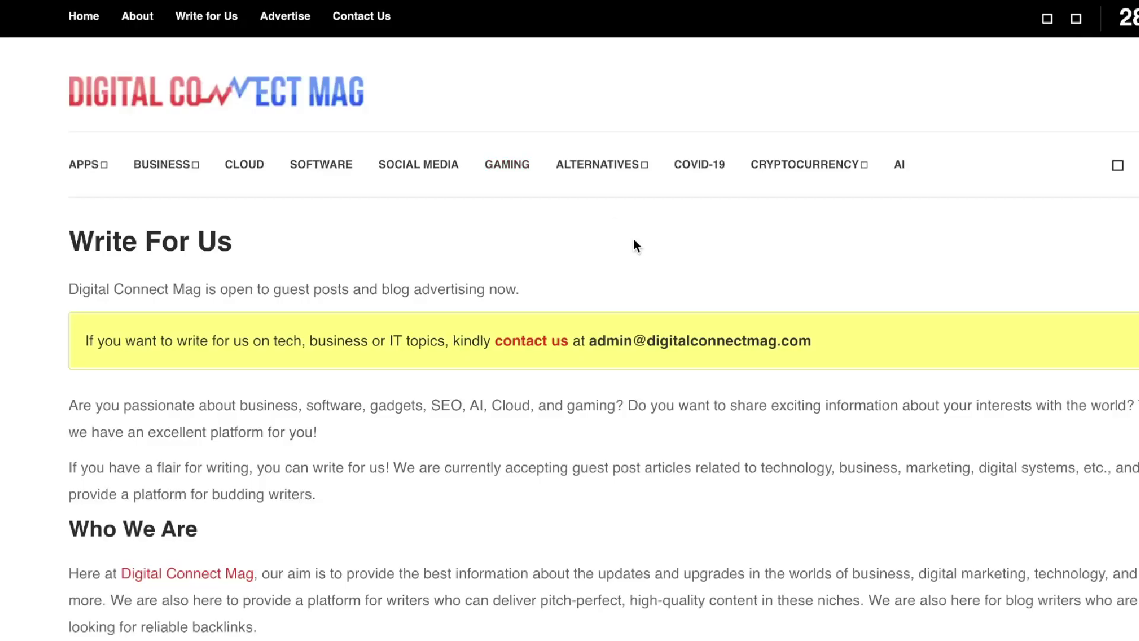
{"action": "left_click_drag", "start_coordinate": [74, 240], "coordinate": [377, 245]}
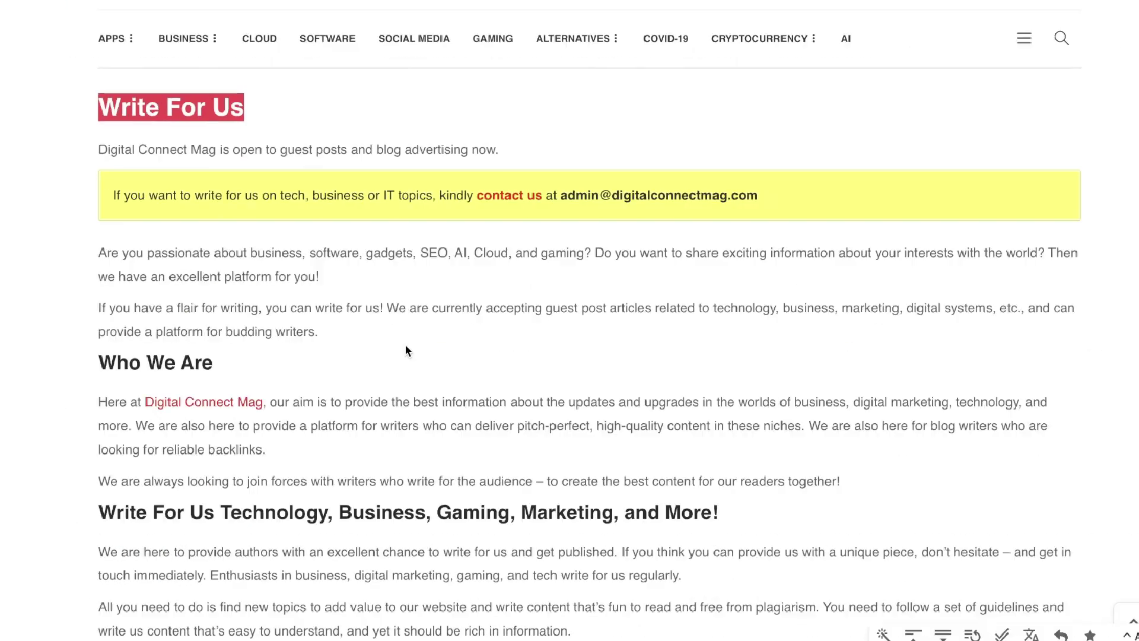
{"action": "scroll", "coordinate": [405, 348], "scroll_direction": "down", "scroll_amount": 12}
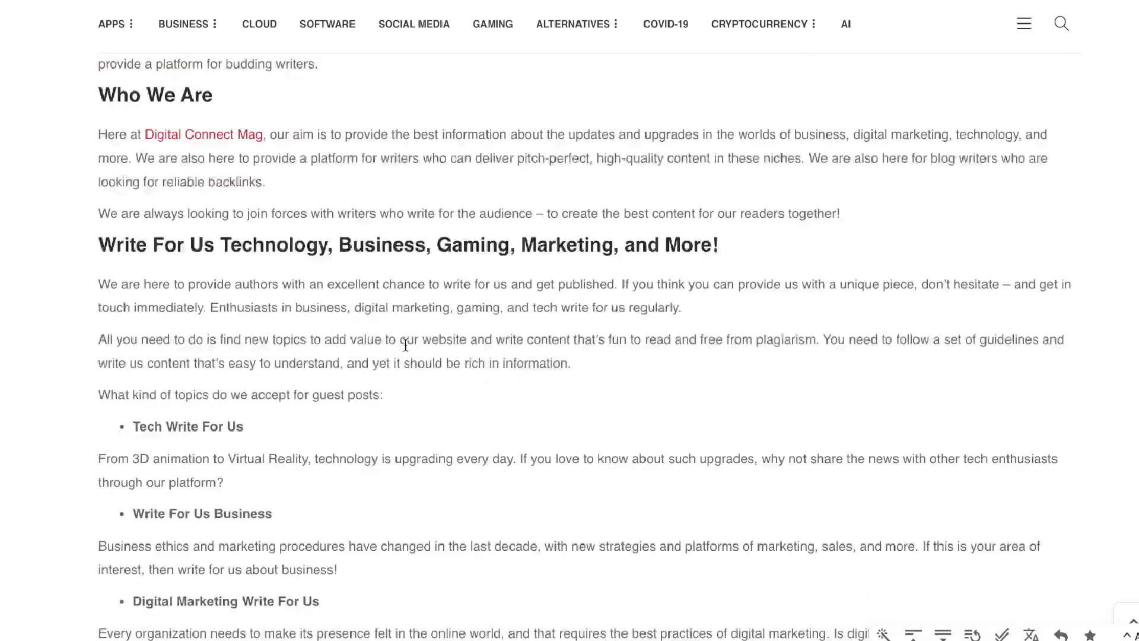
{"action": "scroll", "coordinate": [406, 350], "scroll_direction": "down", "scroll_amount": 3}
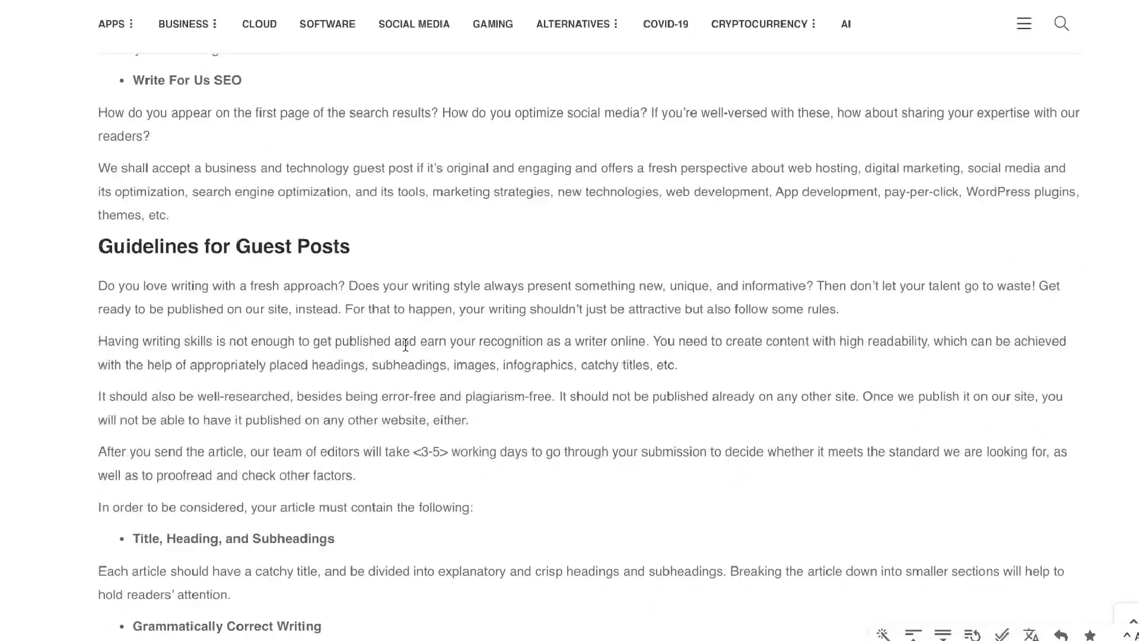
{"action": "scroll", "coordinate": [405, 345], "scroll_direction": "down", "scroll_amount": 7}
{"action": "key", "text": "Home"}
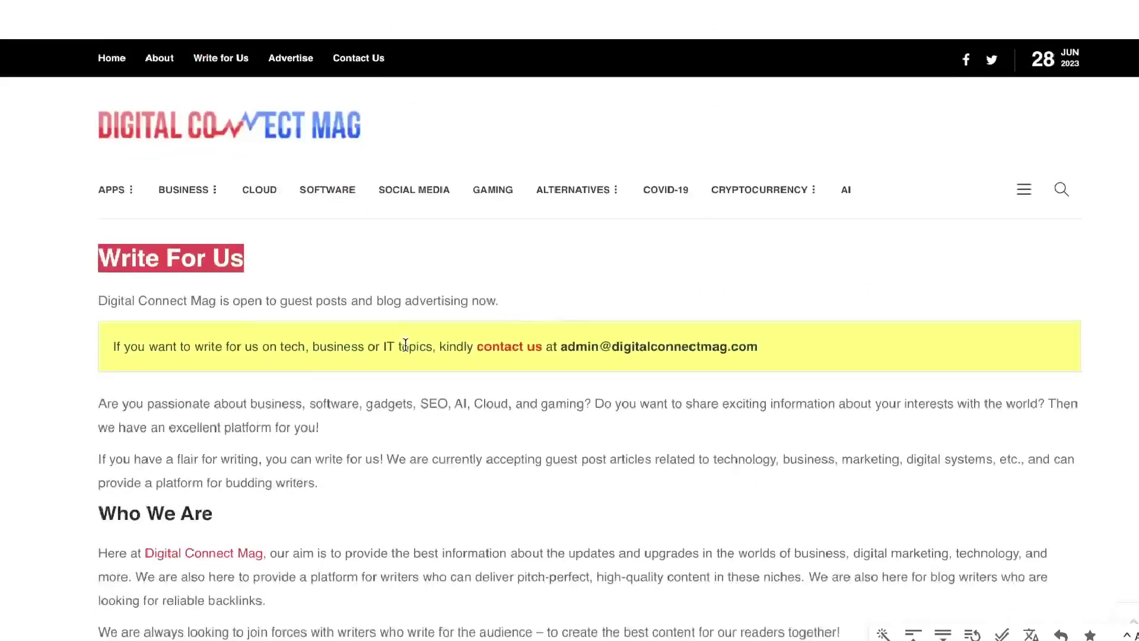
{"action": "scroll", "coordinate": [575, 242], "scroll_direction": "down", "scroll_amount": 1}
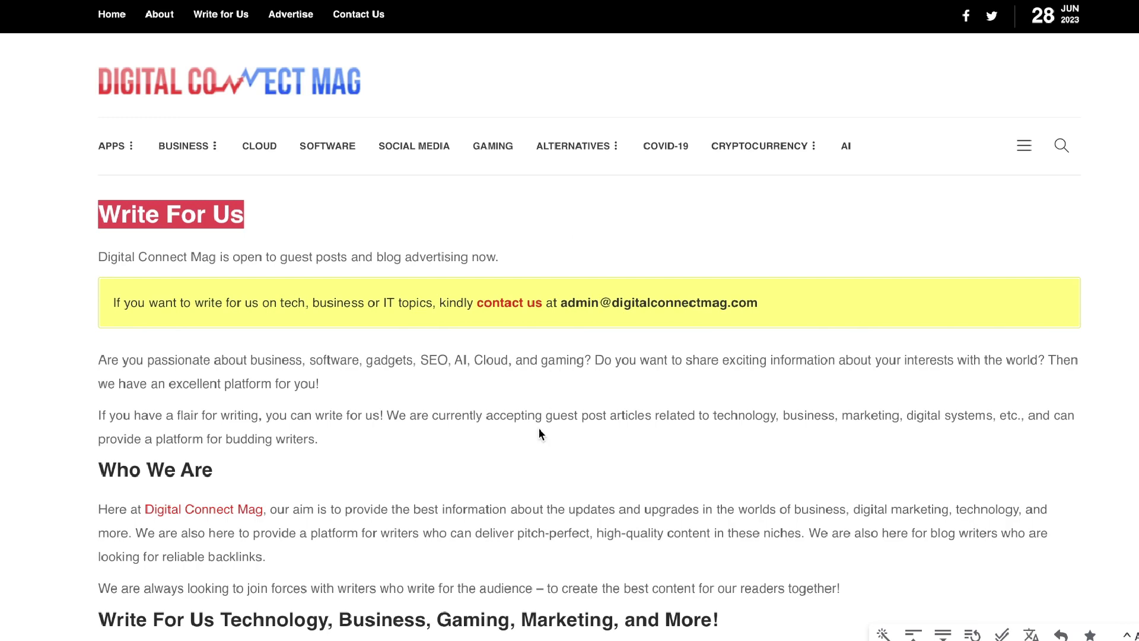
{"action": "scroll", "coordinate": [538, 434], "scroll_direction": "down", "scroll_amount": 1}
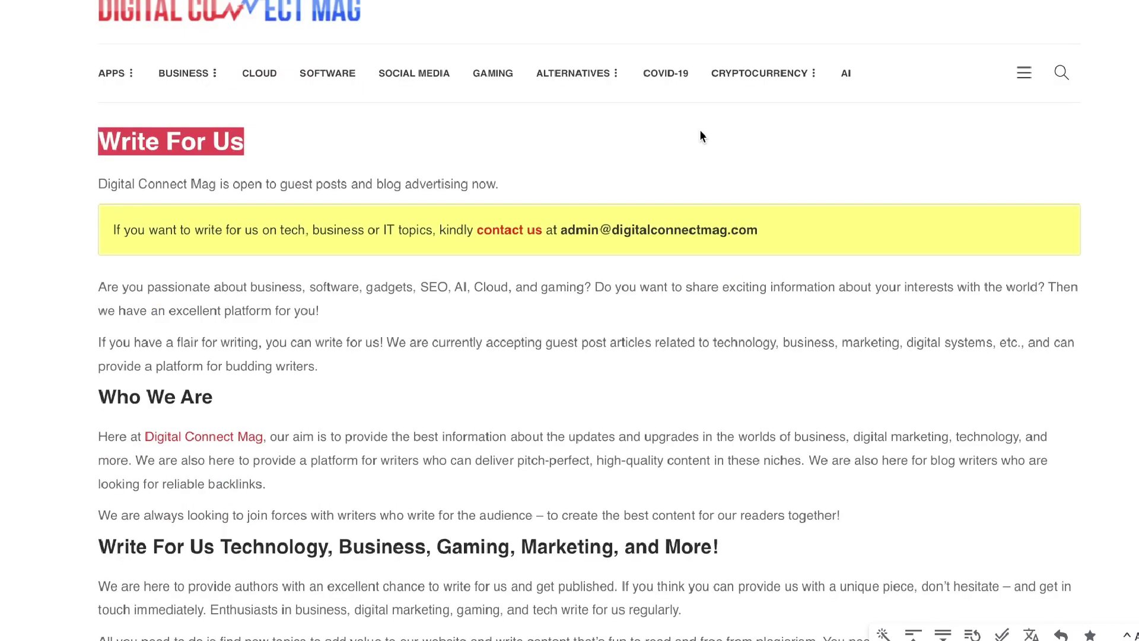
{"action": "mouse_move", "coordinate": [728, 87]}
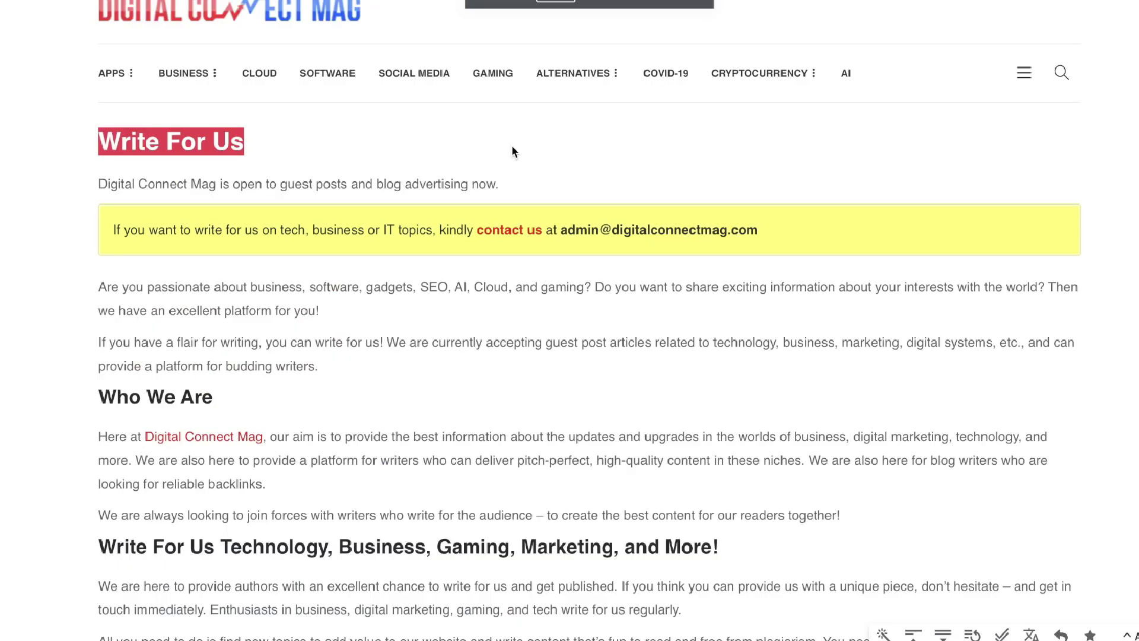
Select all the Write For Us page text, from the closing paragraph up to the title
{"action": "scroll", "coordinate": [513, 152], "scroll_direction": "up", "scroll_amount": 2}
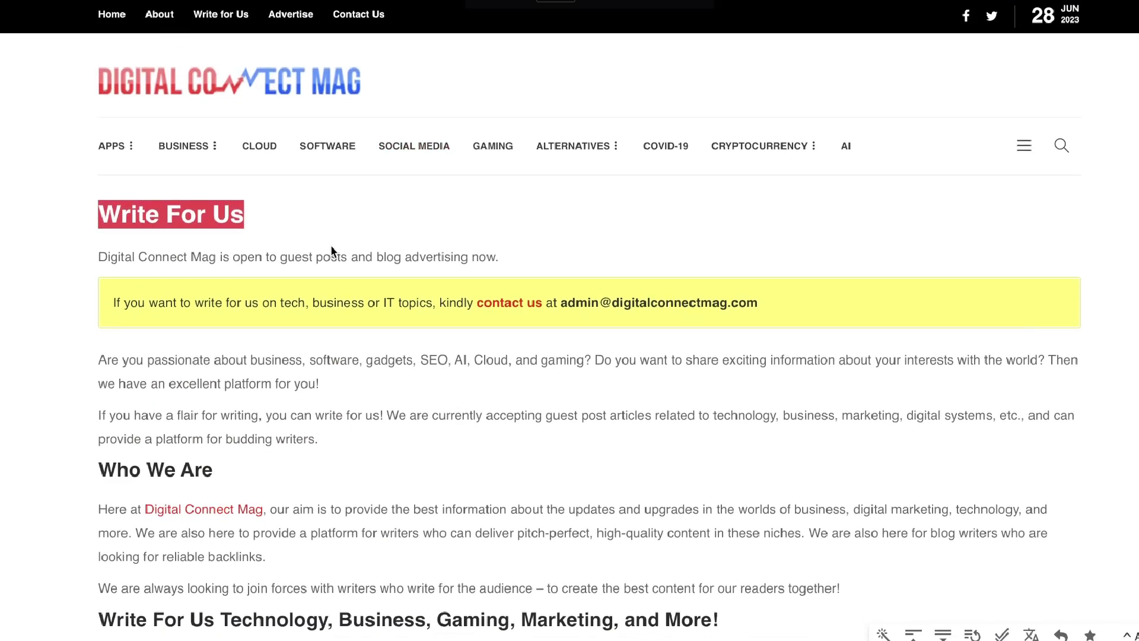
{"action": "scroll", "coordinate": [330, 244], "scroll_direction": "down", "scroll_amount": 2}
{"action": "scroll", "coordinate": [342, 290], "scroll_direction": "down", "scroll_amount": 1}
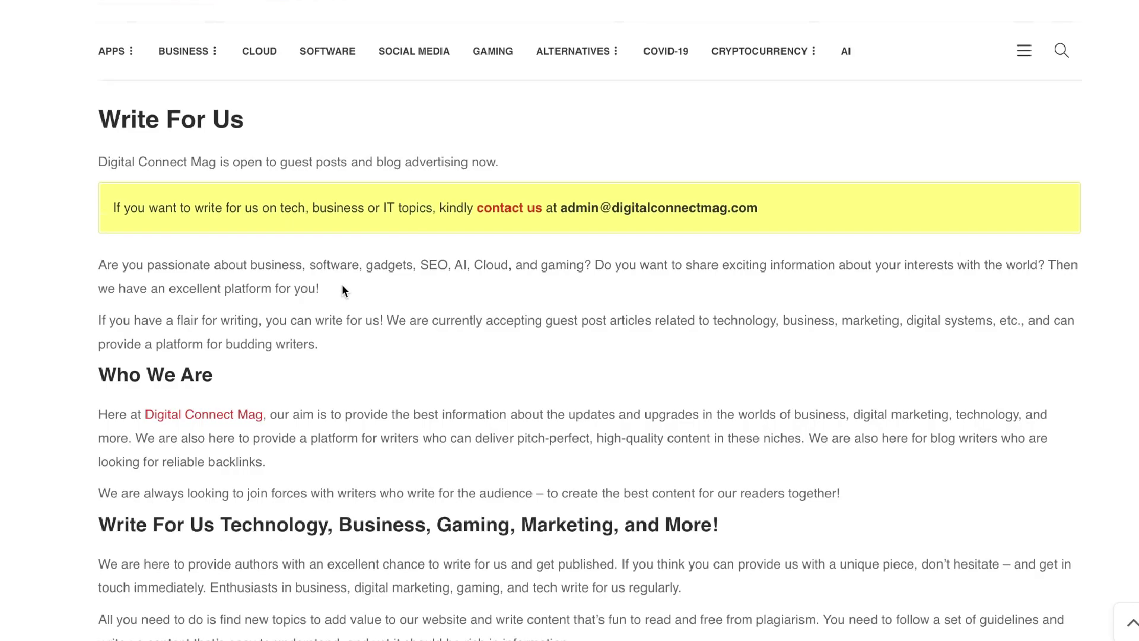
{"action": "scroll", "coordinate": [342, 286], "scroll_direction": "down", "scroll_amount": 20}
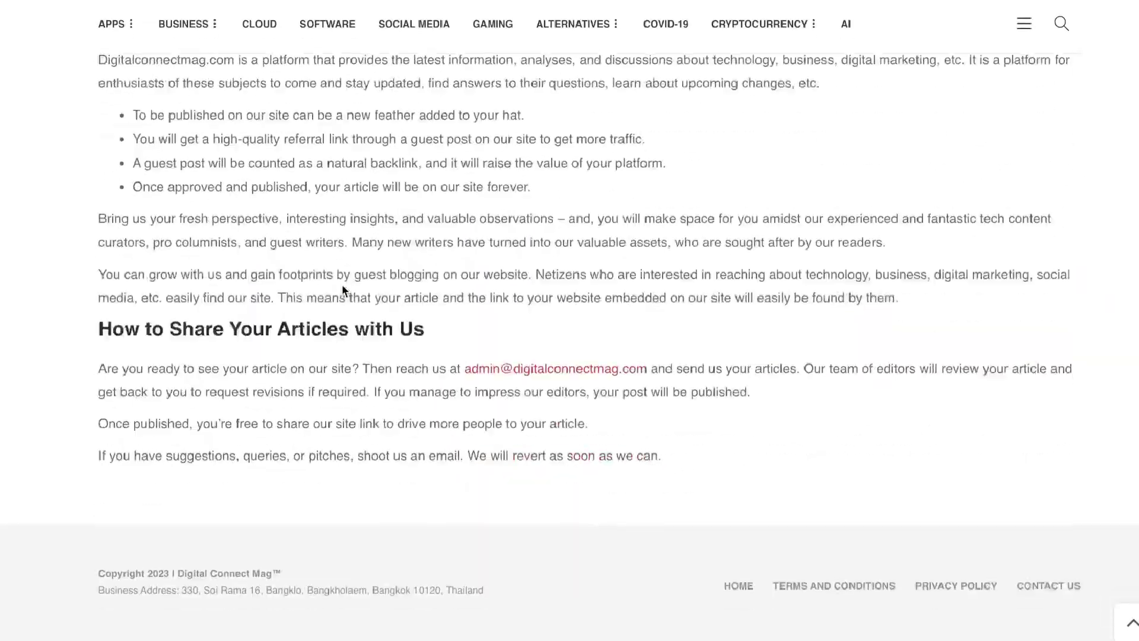
{"action": "left_click_drag", "start_coordinate": [686, 501], "coordinate": [100, 212]}
{"action": "scroll", "coordinate": [567, 336], "scroll_direction": "up", "scroll_amount": 7}
{"action": "scroll", "coordinate": [364, 181], "scroll_direction": "up", "scroll_amount": 15}
{"action": "scroll", "coordinate": [356, 171], "scroll_direction": "up", "scroll_amount": 8}
{"action": "scroll", "coordinate": [356, 167], "scroll_direction": "up", "scroll_amount": 4}
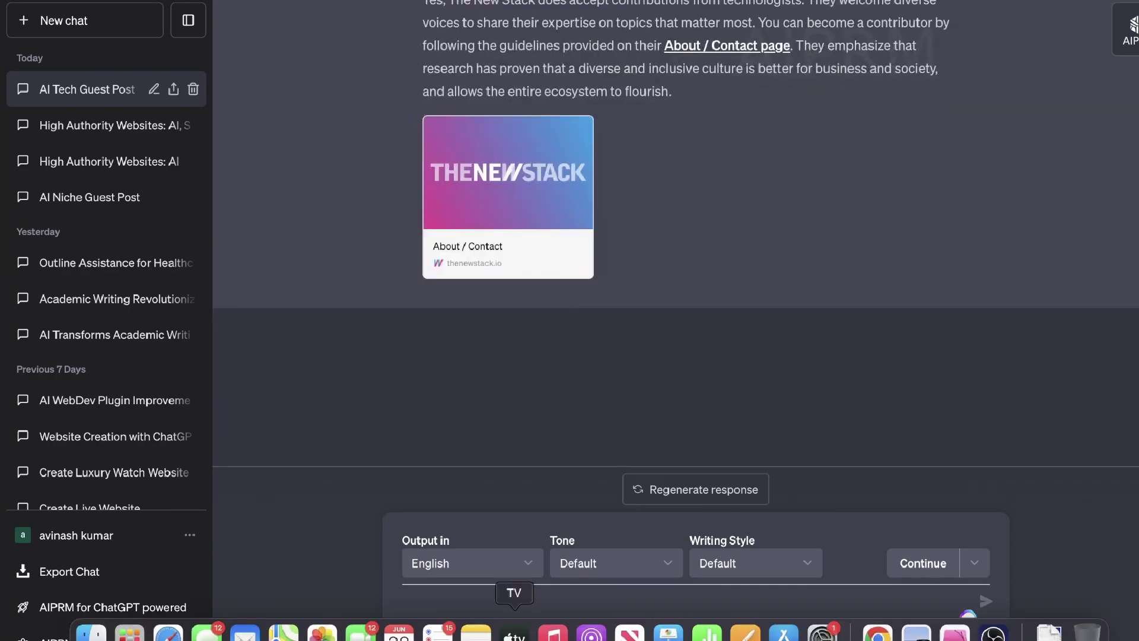
Paste the Write For Us page text and ask 'summarize how to get a guest post on this site'
{"action": "left_click", "coordinate": [503, 595]}
{"action": "key", "text": "ctrl+v"}
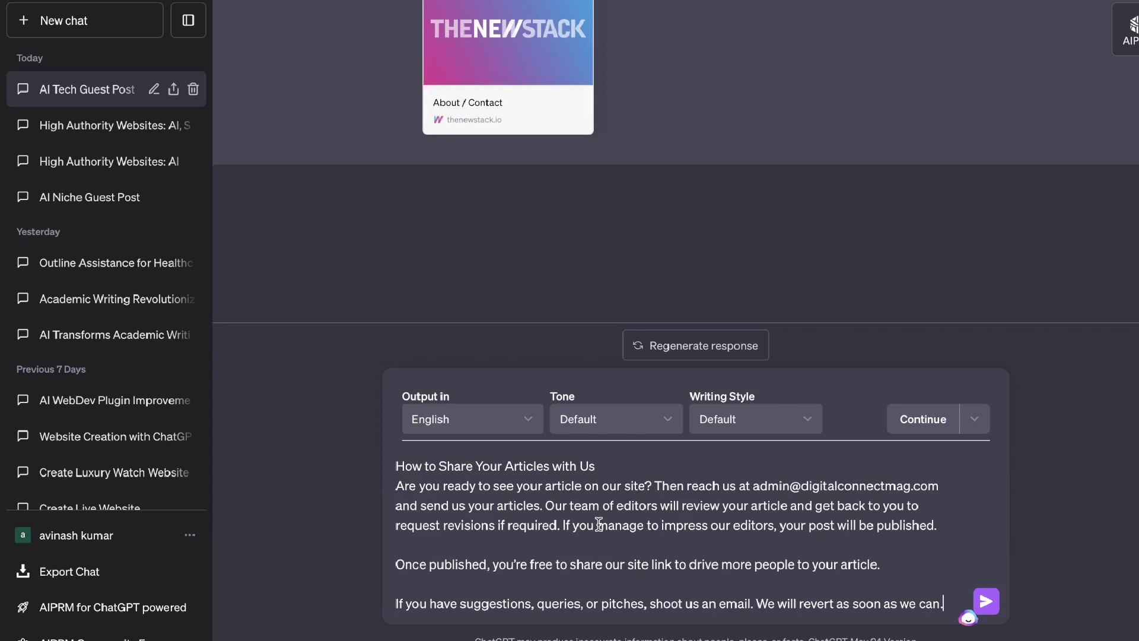
{"action": "key", "text": "shift+Return"}
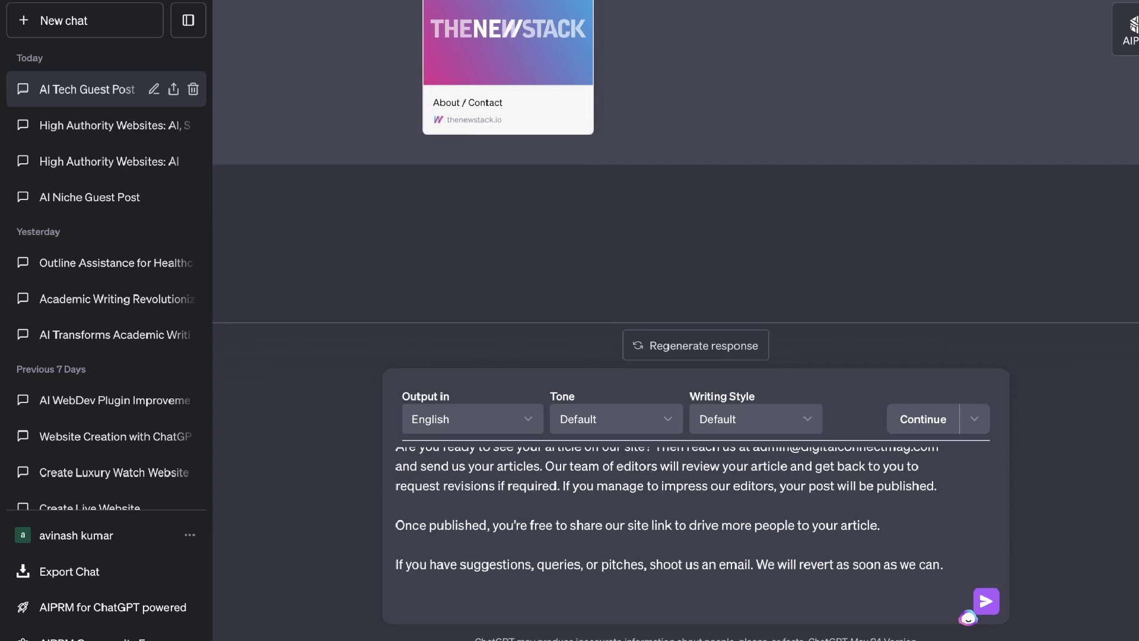
{"action": "type", "text": "summarize how to get a guest post on this site"}
{"action": "key", "text": "Return"}
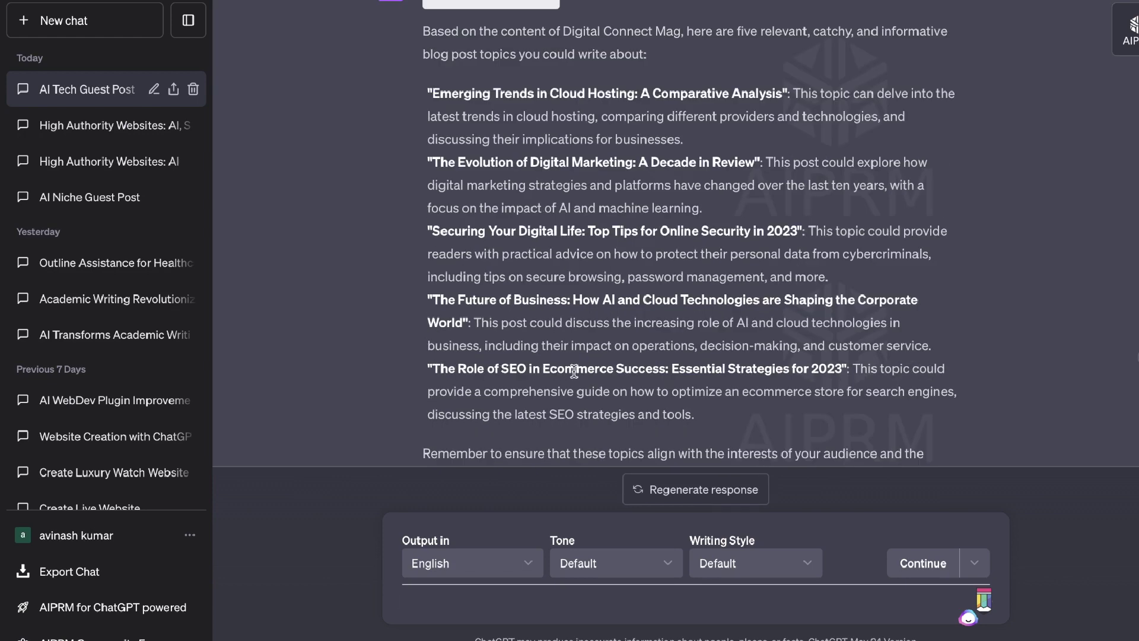
Select the first topic, 'Emerging Trends in Cloud Hosting: A Comparative Analysis', with its description
{"action": "scroll", "coordinate": [552, 305], "scroll_direction": "up", "scroll_amount": 1}
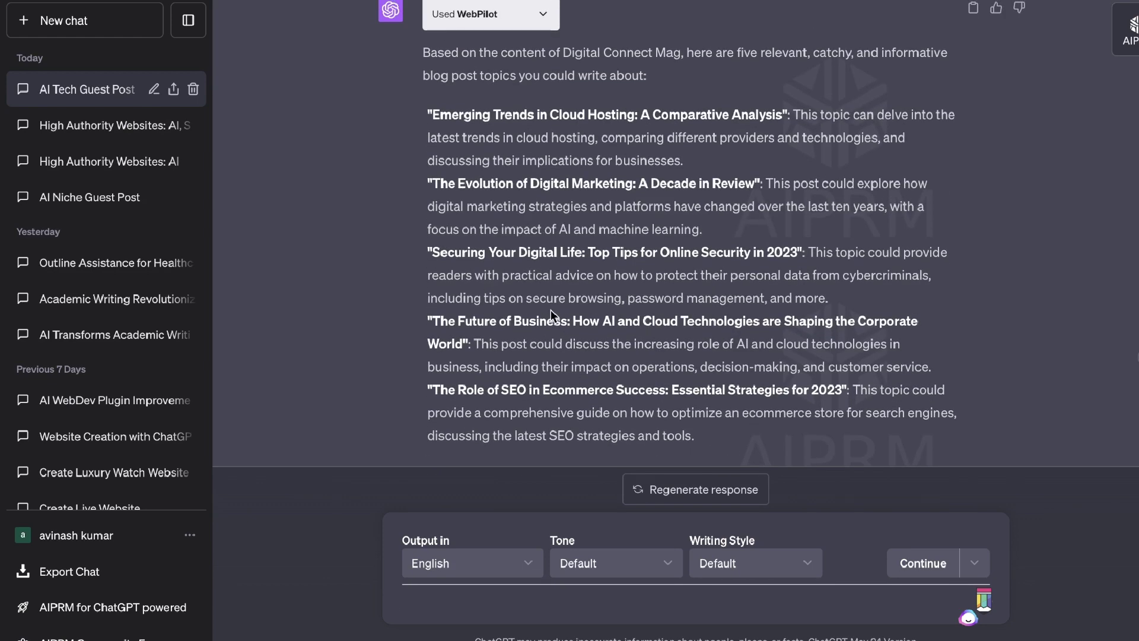
{"action": "scroll", "coordinate": [550, 310], "scroll_direction": "up", "scroll_amount": 2}
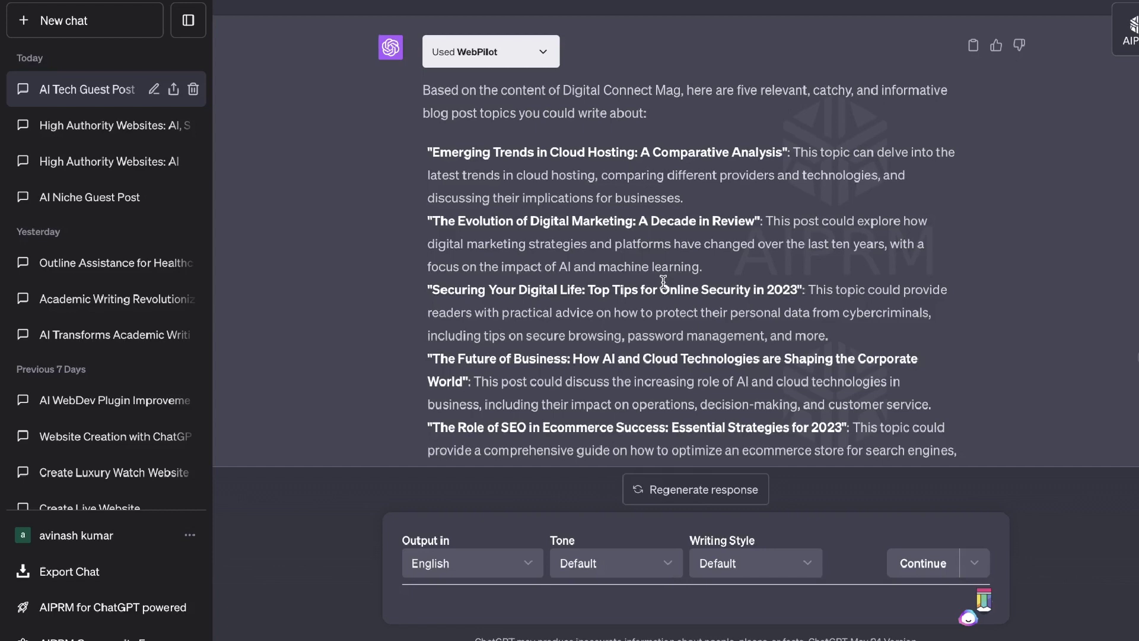
{"action": "scroll", "coordinate": [566, 237], "scroll_direction": "up", "scroll_amount": 1}
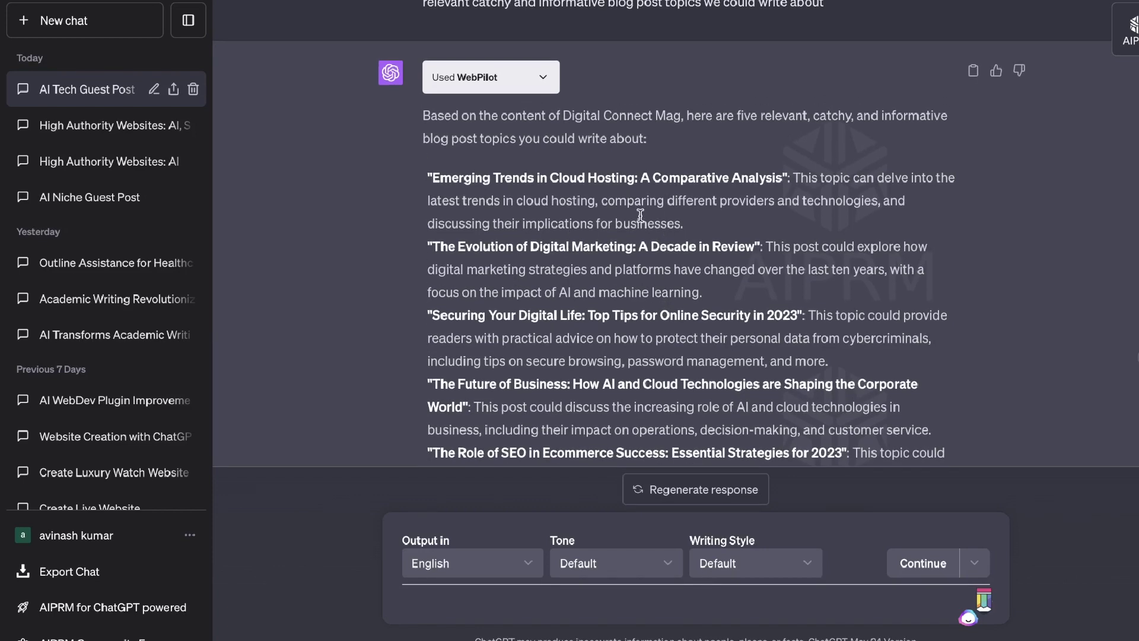
{"action": "scroll", "coordinate": [711, 184], "scroll_direction": "up", "scroll_amount": 1}
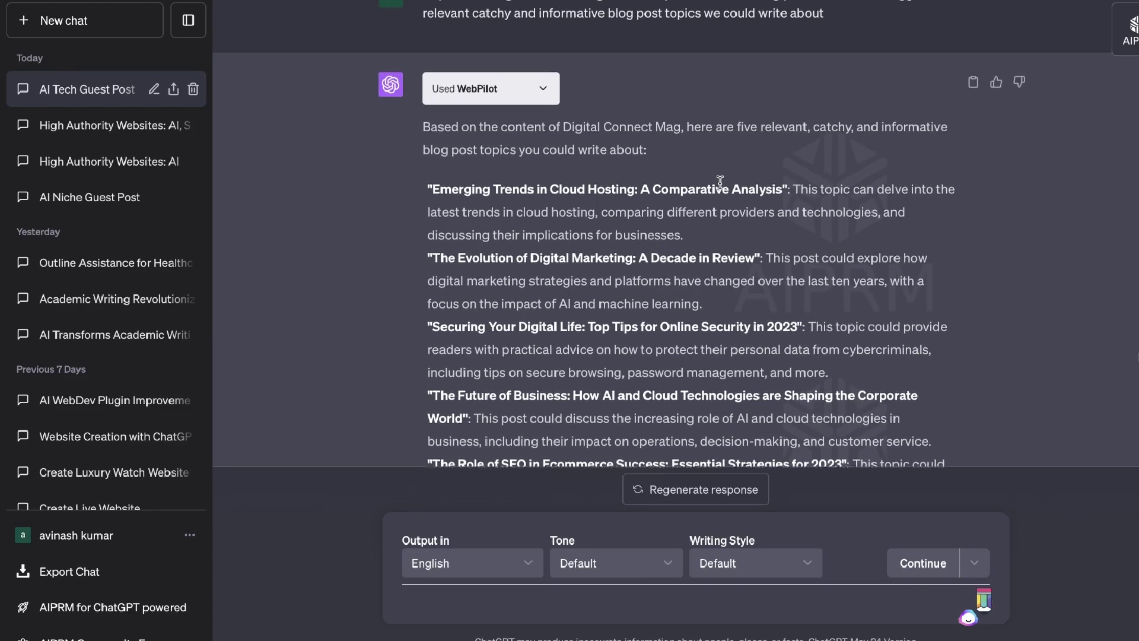
{"action": "scroll", "coordinate": [720, 181], "scroll_direction": "down", "scroll_amount": 5}
{"action": "scroll", "coordinate": [719, 182], "scroll_direction": "up", "scroll_amount": 3}
{"action": "scroll", "coordinate": [630, 186], "scroll_direction": "down", "scroll_amount": 1}
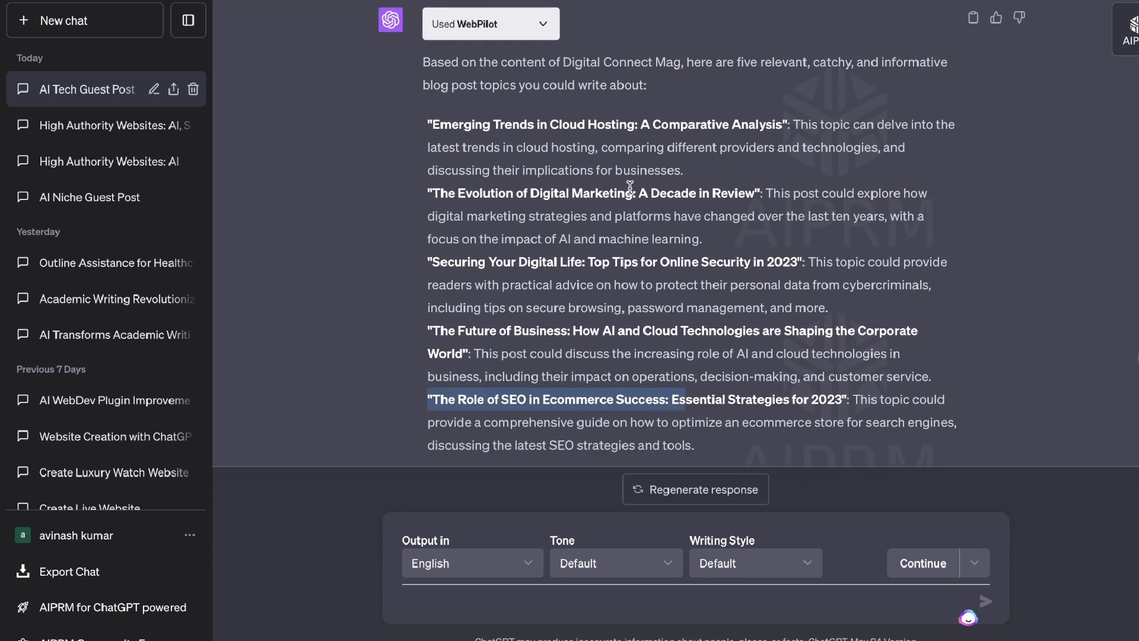
{"action": "scroll", "coordinate": [630, 186], "scroll_direction": "up", "scroll_amount": 1}
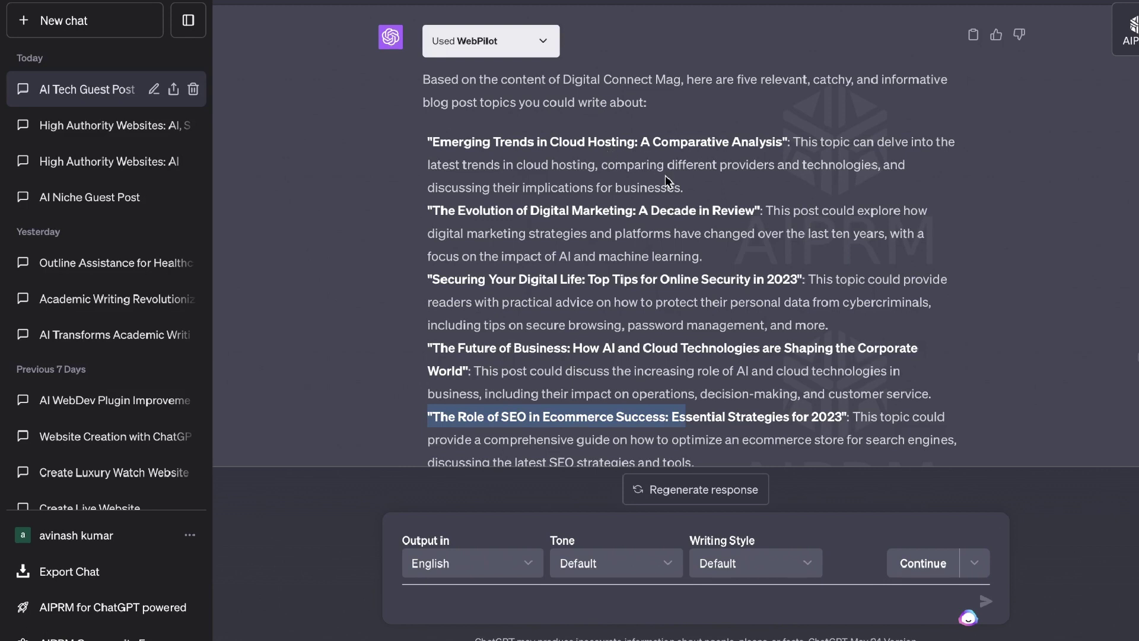
{"action": "left_click_drag", "start_coordinate": [684, 187], "coordinate": [434, 151]}
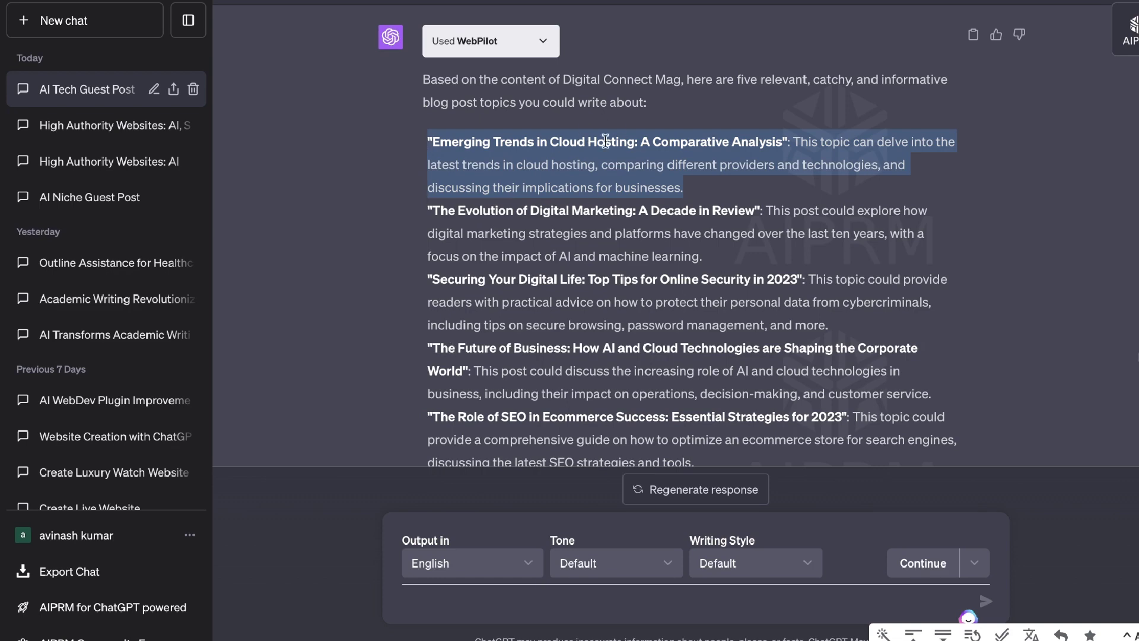
{"action": "scroll", "coordinate": [606, 141], "scroll_direction": "up", "scroll_amount": 3}
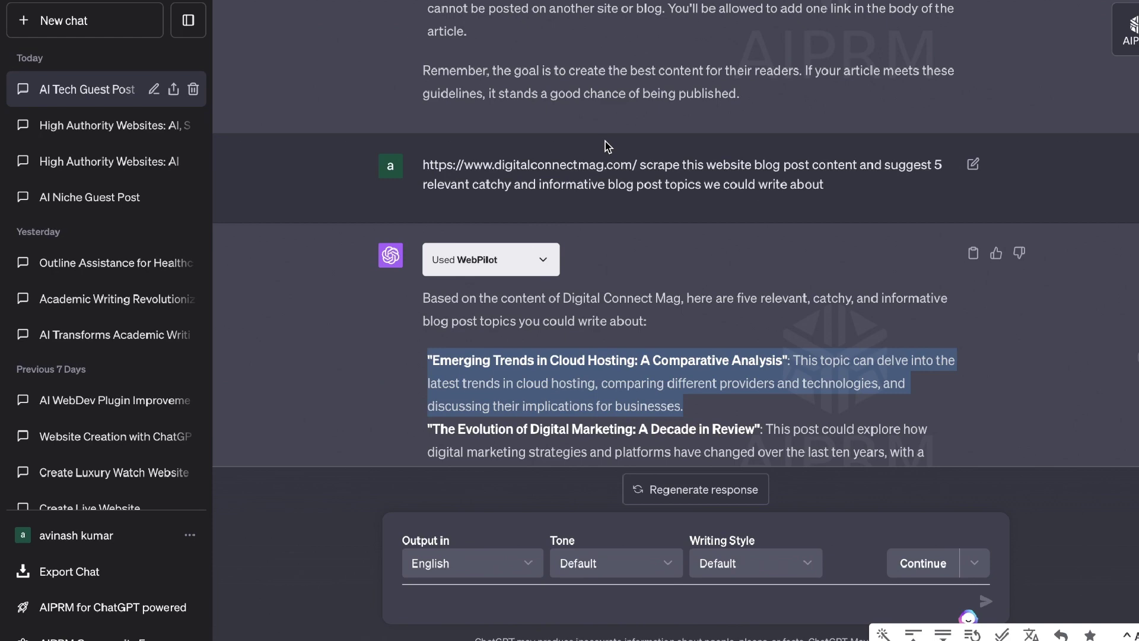
Paste the cloud hosting topic and its description into a new message draft
{"action": "type", "text": "\"Emerging Trends in Cloud Hosting: A Comparative Analysis\": This topic can delve into the latest trends in cloud hosting, comparing different providers and technologies, and discussing their implications for businesses."}
{"action": "scroll", "coordinate": [529, 306], "scroll_direction": "up", "scroll_amount": 2}
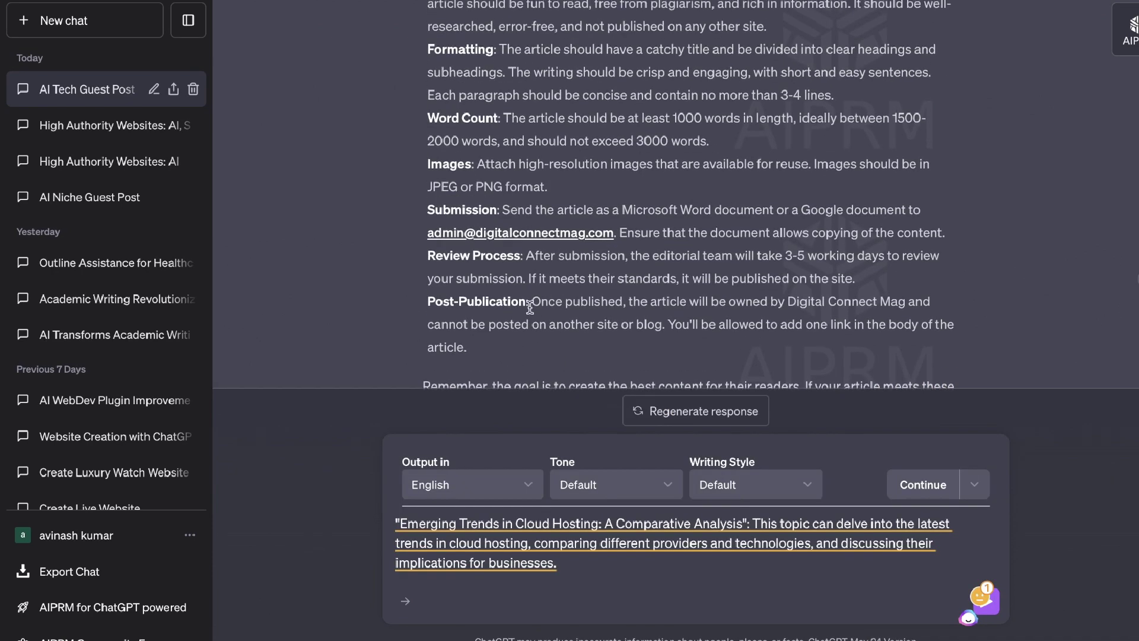
{"action": "scroll", "coordinate": [529, 306], "scroll_direction": "up", "scroll_amount": 3}
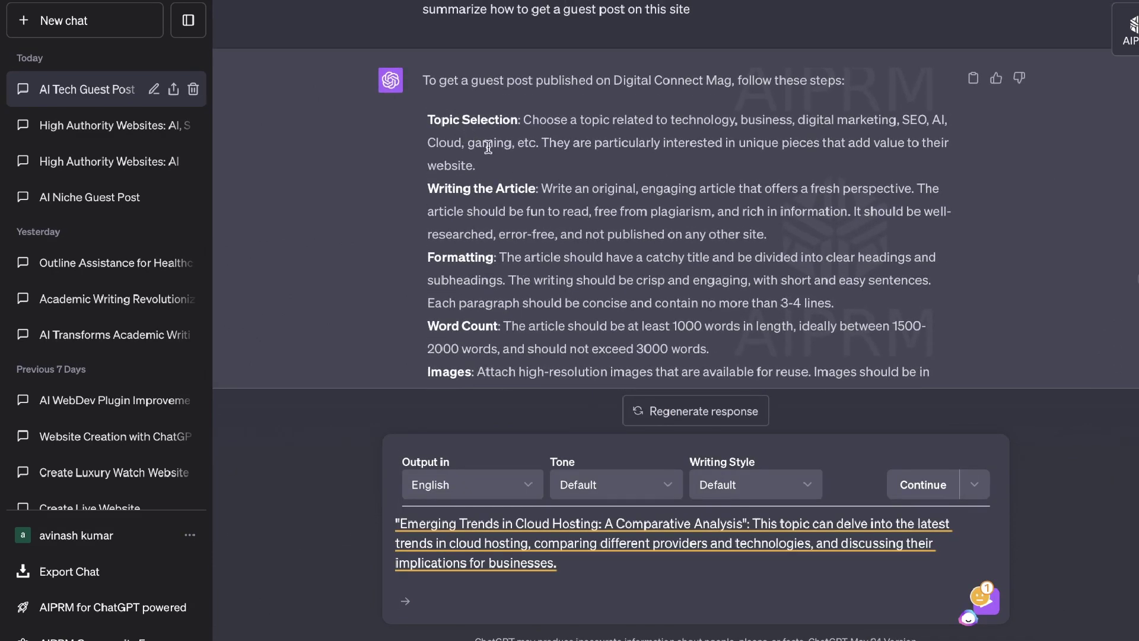
{"action": "scroll", "coordinate": [489, 149], "scroll_direction": "down", "scroll_amount": 1}
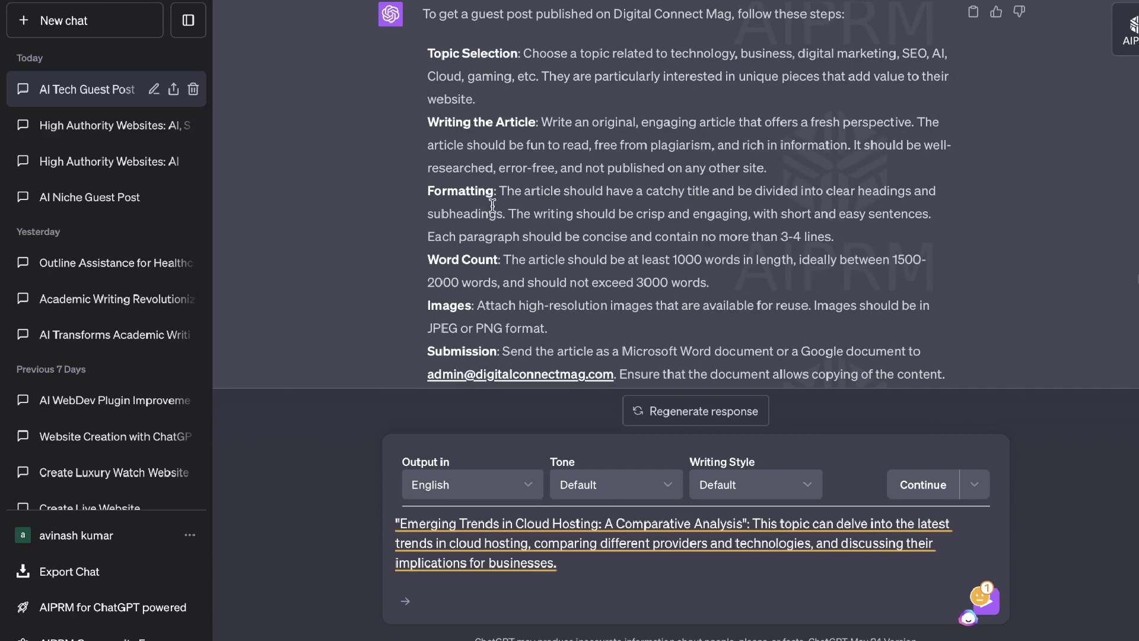
{"action": "scroll", "coordinate": [492, 205], "scroll_direction": "down", "scroll_amount": 1}
Scroll through the guest-post guidelines answer to check the topic against them
{"action": "left_click_drag", "start_coordinate": [416, 161], "coordinate": [753, 177]}
{"action": "scroll", "coordinate": [770, 216], "scroll_direction": "down", "scroll_amount": 1}
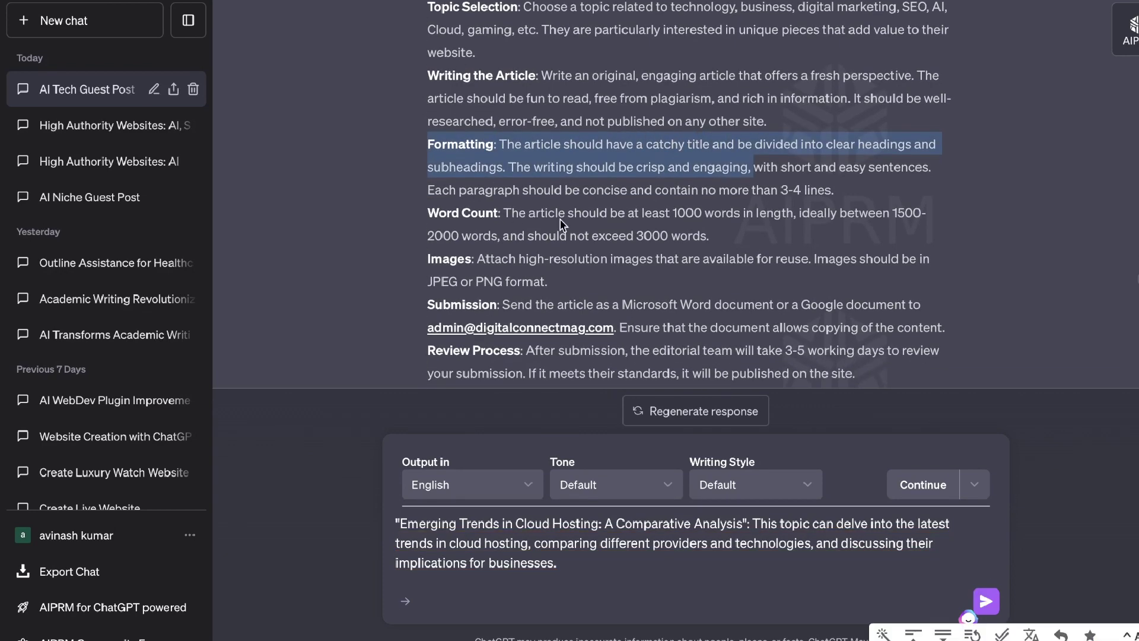
{"action": "scroll", "coordinate": [605, 228], "scroll_direction": "down", "scroll_amount": 1}
{"action": "scroll", "coordinate": [562, 273], "scroll_direction": "down", "scroll_amount": 1}
{"action": "scroll", "coordinate": [562, 273], "scroll_direction": "down", "scroll_amount": 3}
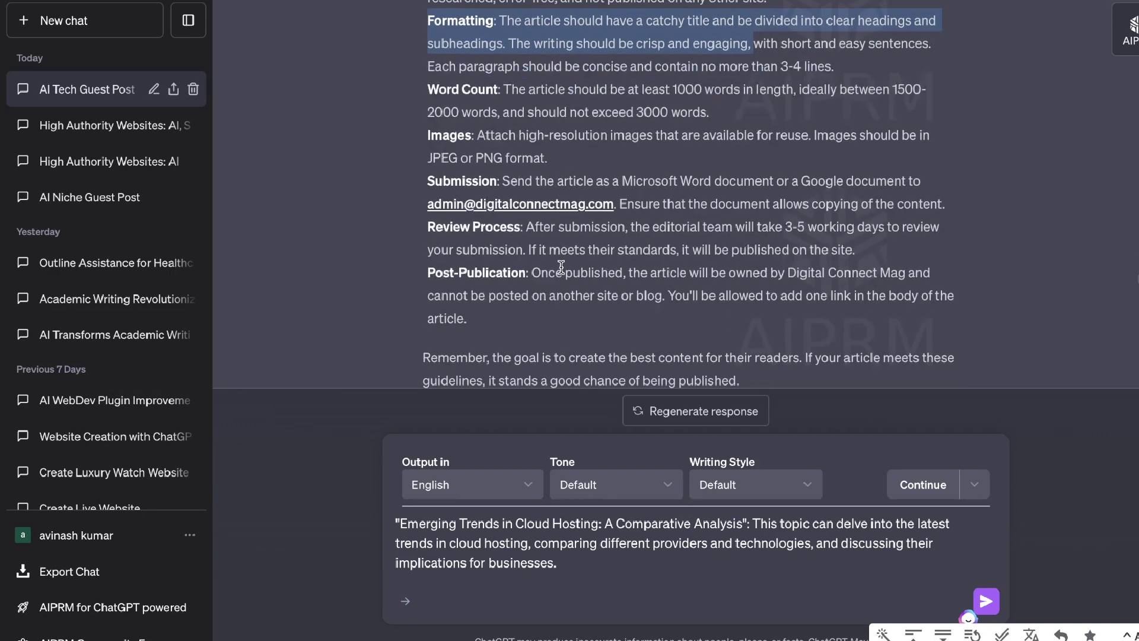
{"action": "scroll", "coordinate": [560, 267], "scroll_direction": "down", "scroll_amount": 3}
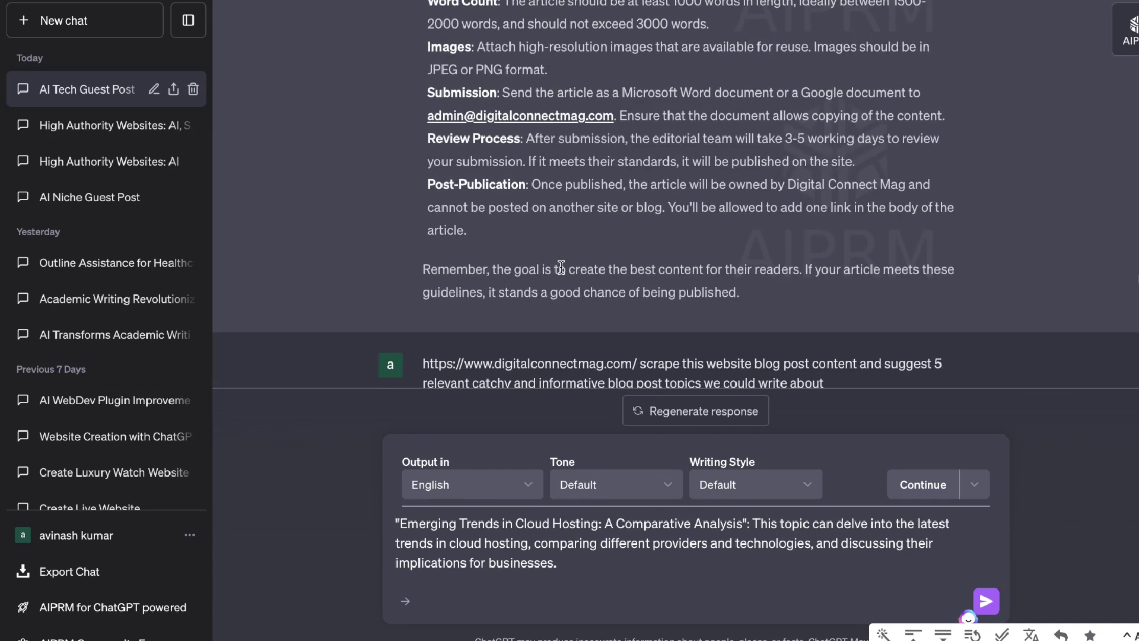
{"action": "scroll", "coordinate": [562, 270], "scroll_direction": "down", "scroll_amount": 10}
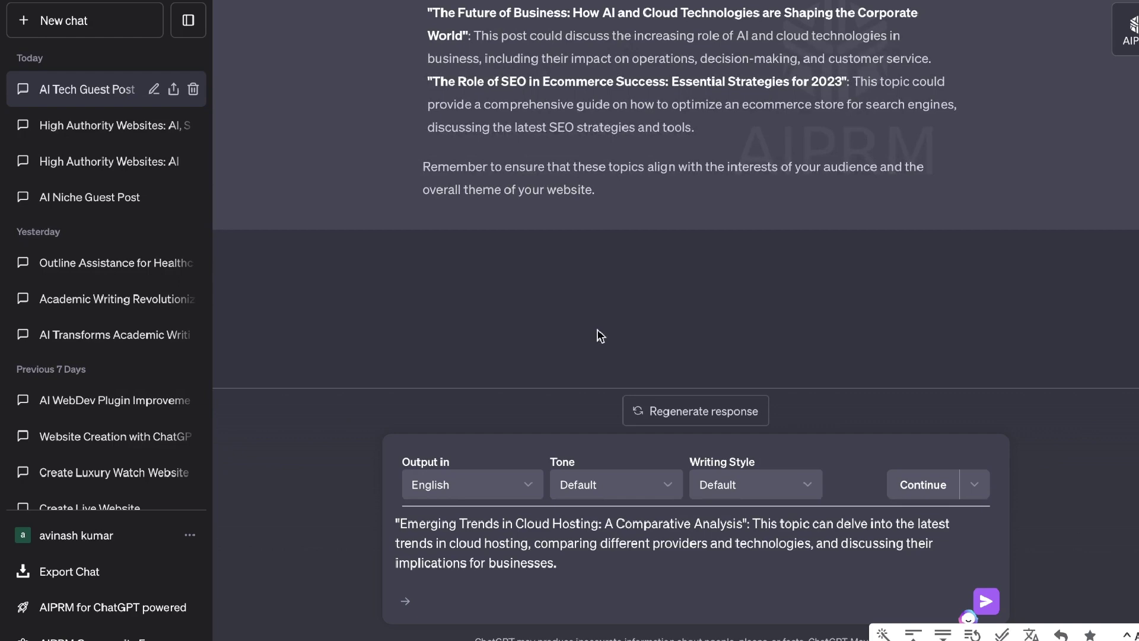
{"action": "scroll", "coordinate": [580, 287], "scroll_direction": "up", "scroll_amount": 3}
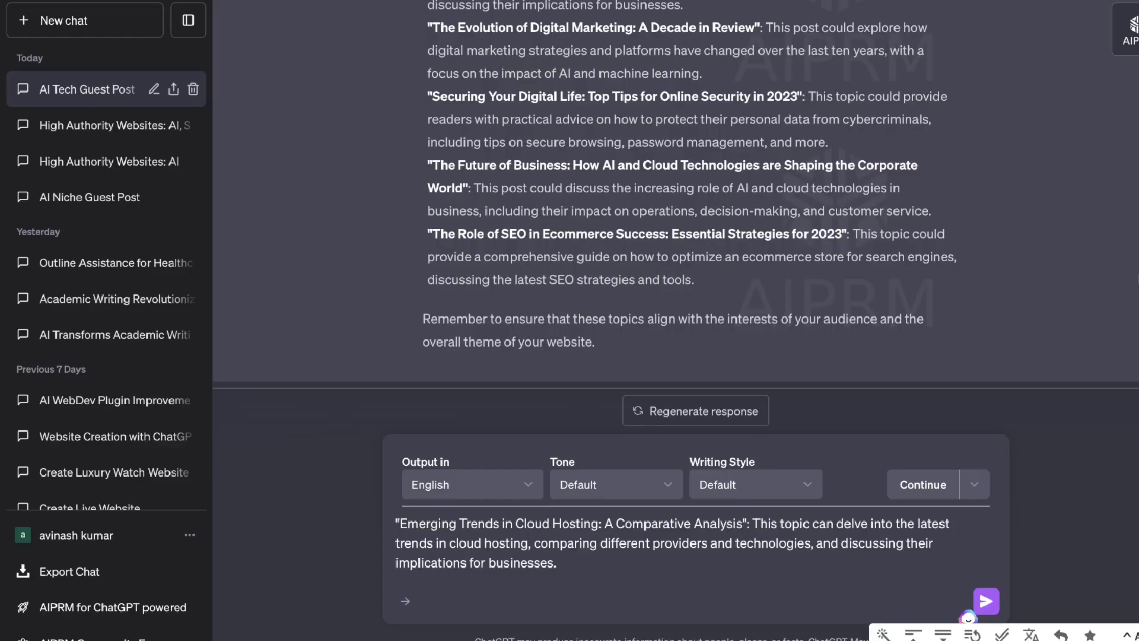
{"action": "scroll", "coordinate": [742, 344], "scroll_direction": "down", "scroll_amount": 3}
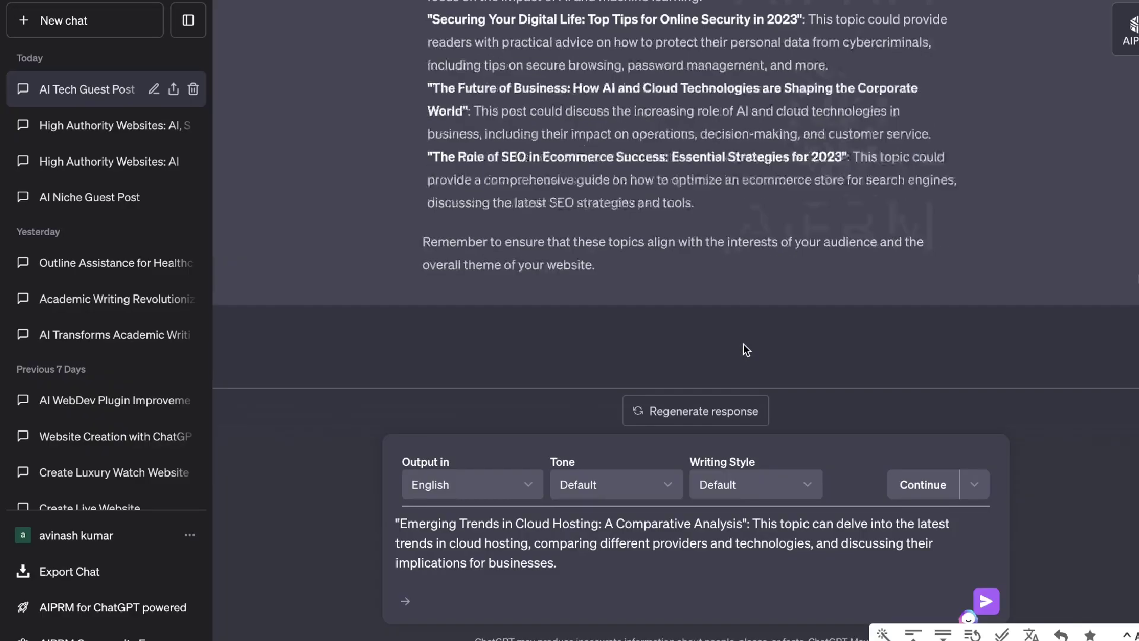
Replace the prompt with the Digital Connect Mag cloud-vs-shared hosting article URL and send it
{"action": "key", "text": "ctrl+a"}
{"action": "key", "text": "BackSpace"}
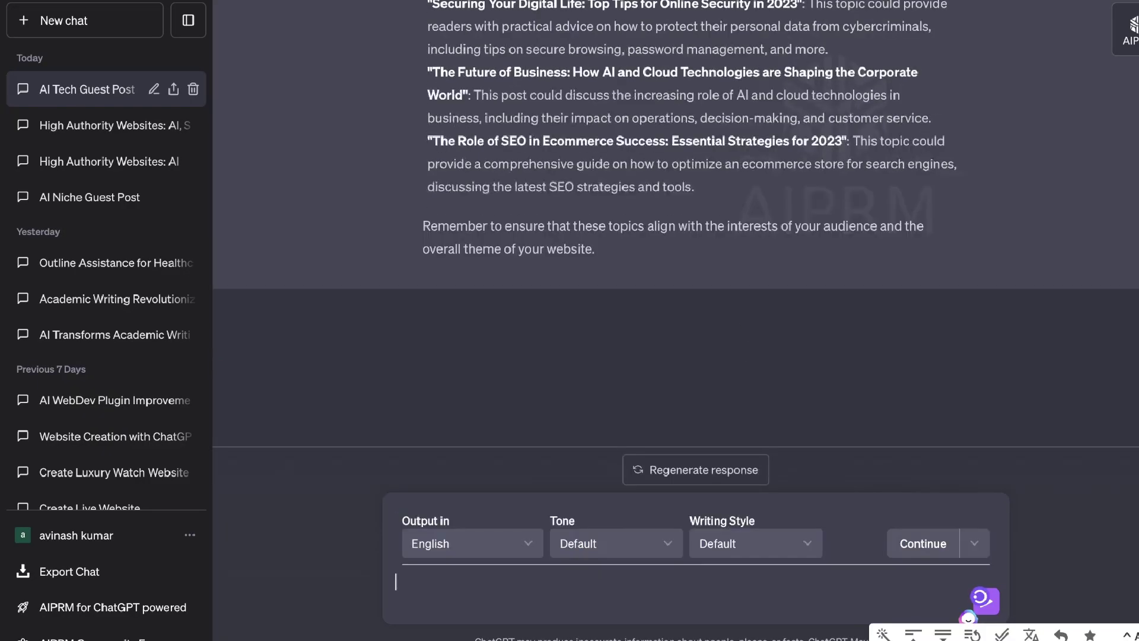
{"action": "type", "text": "https://www.digitalconnectmag.com/cloud-hosting-vs-shared-hosting-benefits-of-cloud-hosting/"}
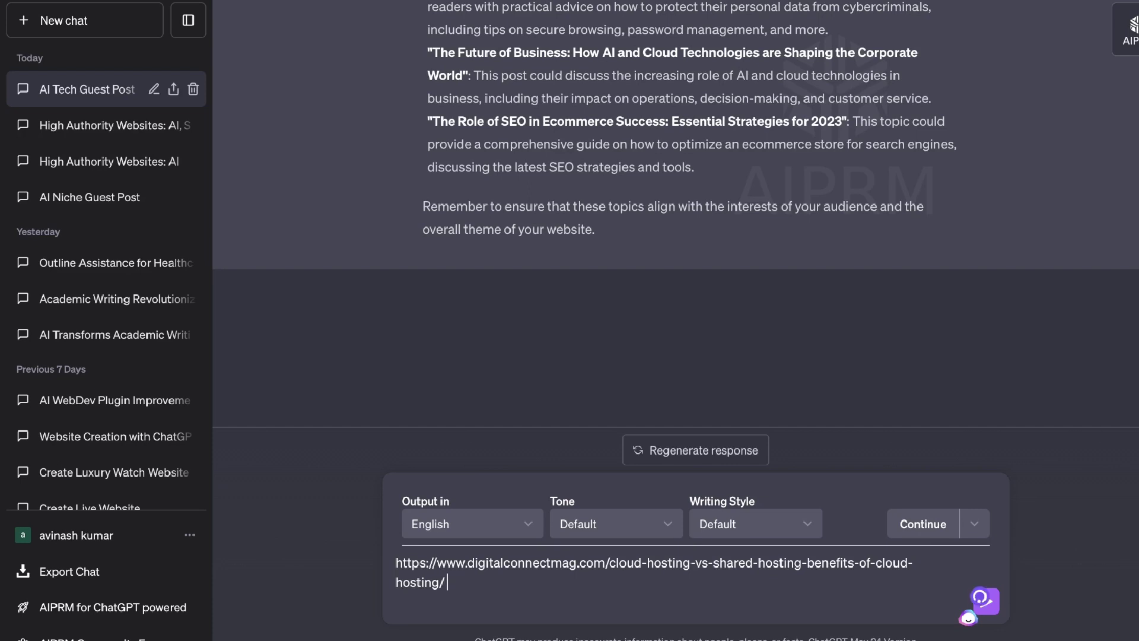
{"action": "key", "text": "Return"}
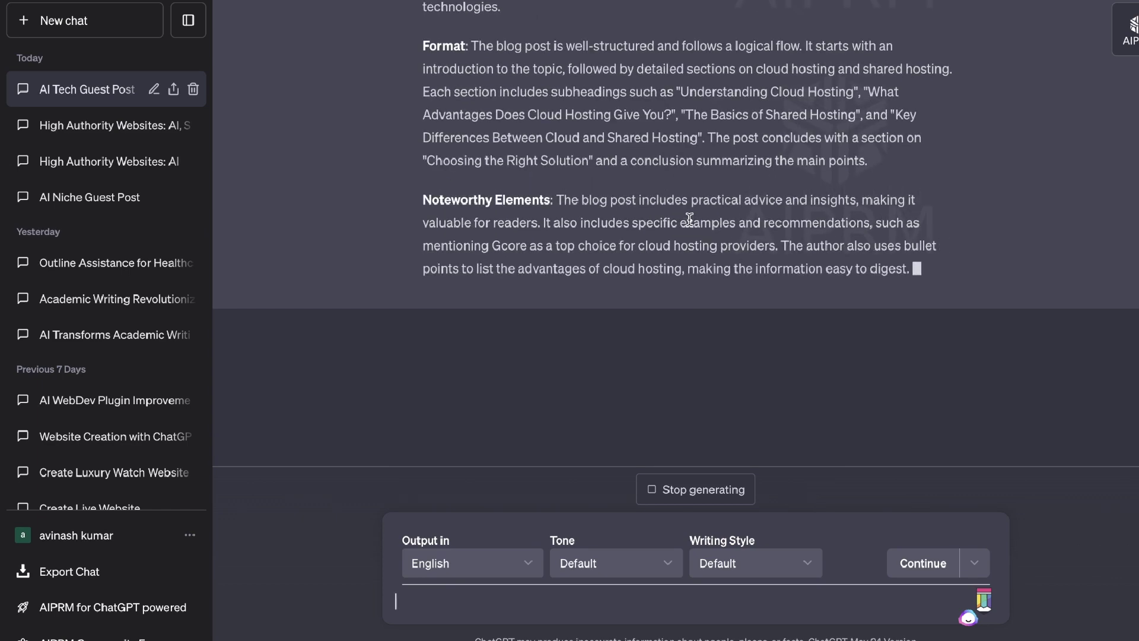
{"action": "scroll", "coordinate": [689, 219], "scroll_direction": "up", "scroll_amount": 7}
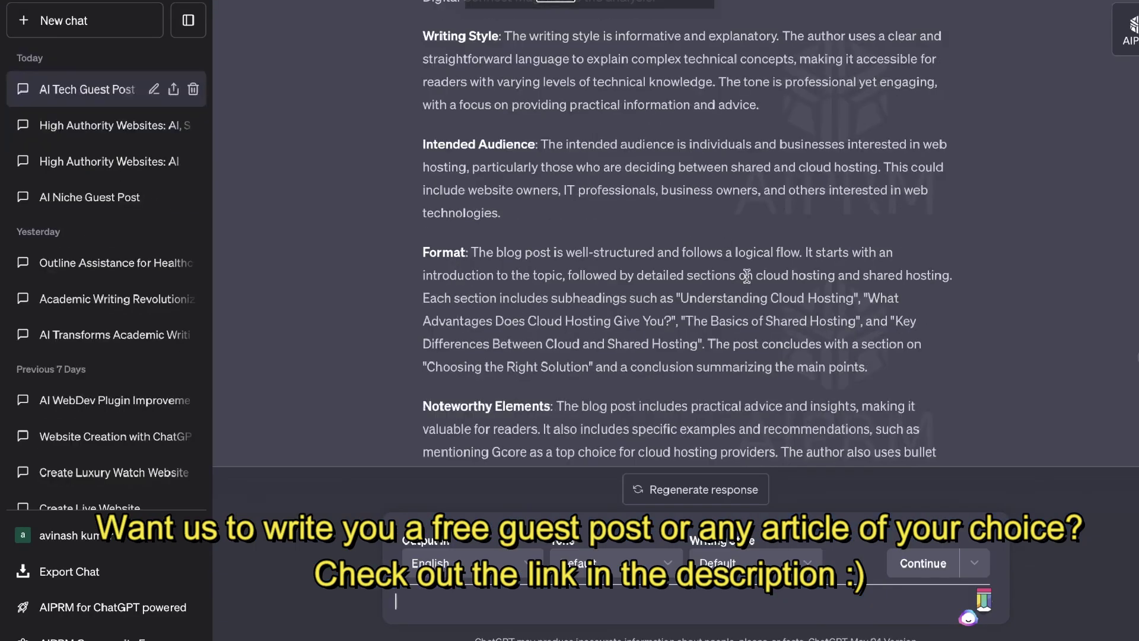
{"action": "scroll", "coordinate": [716, 399], "scroll_direction": "down", "scroll_amount": 4}
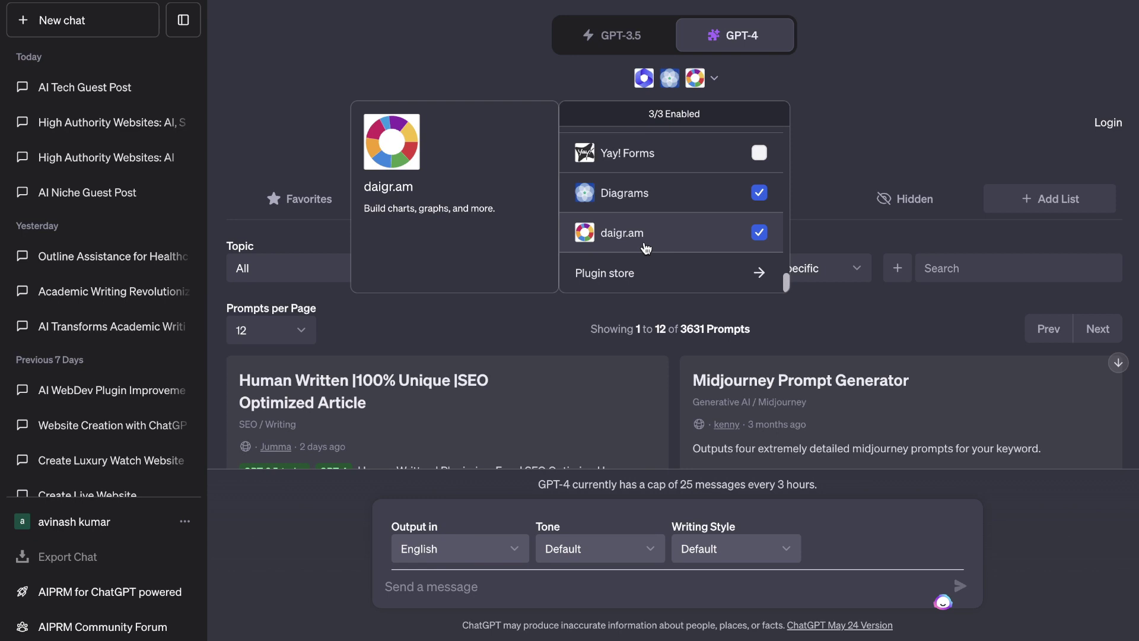
Close the plugin list with Diagrams and daigr.am enabled for the GPT-4 chat
{"action": "left_click", "coordinate": [795, 93]}
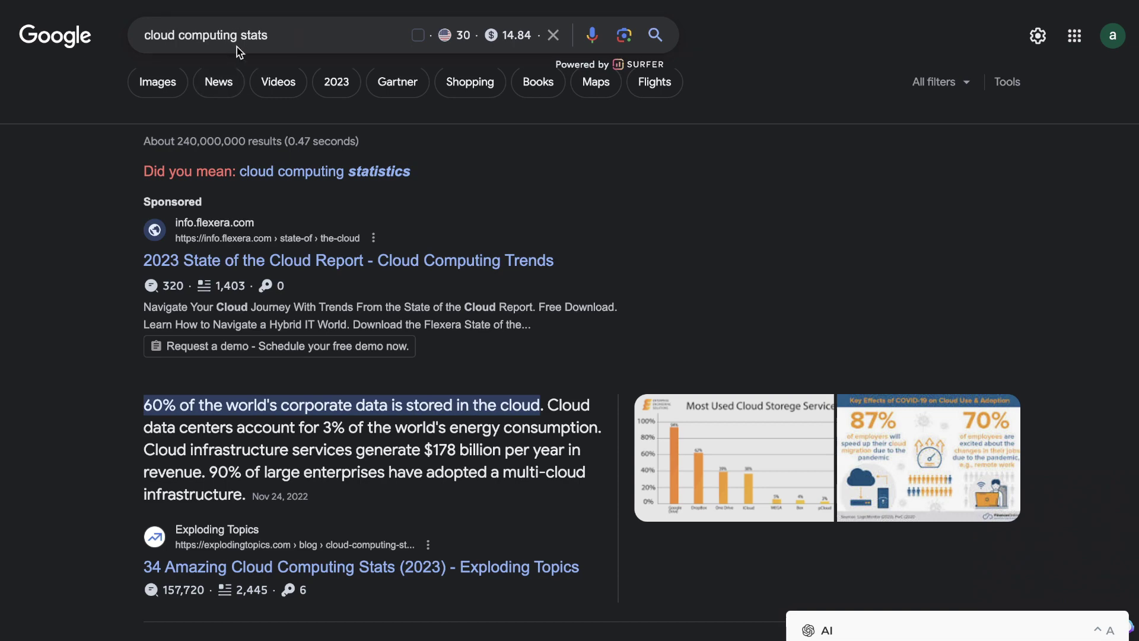
Open the Exploding Topics '34 Amazing Cloud Computing Stats (2023)' result and scroll through the article
{"action": "scroll", "coordinate": [315, 133], "scroll_direction": "down", "scroll_amount": 3}
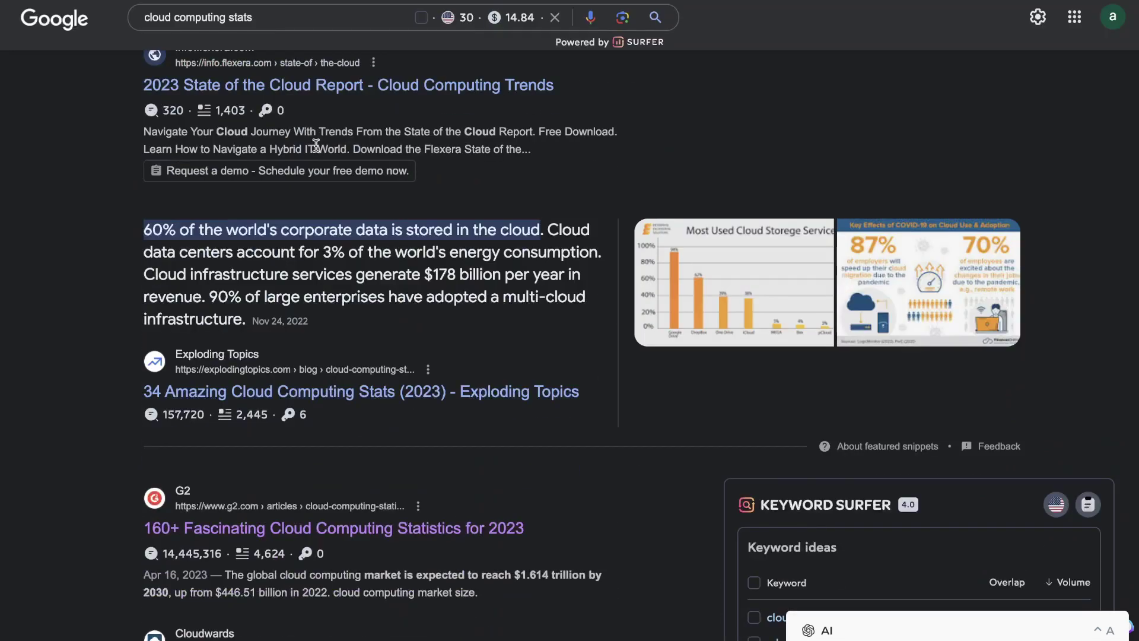
{"action": "scroll", "coordinate": [324, 182], "scroll_direction": "up", "scroll_amount": 1}
{"action": "scroll", "coordinate": [324, 182], "scroll_direction": "down", "scroll_amount": 3}
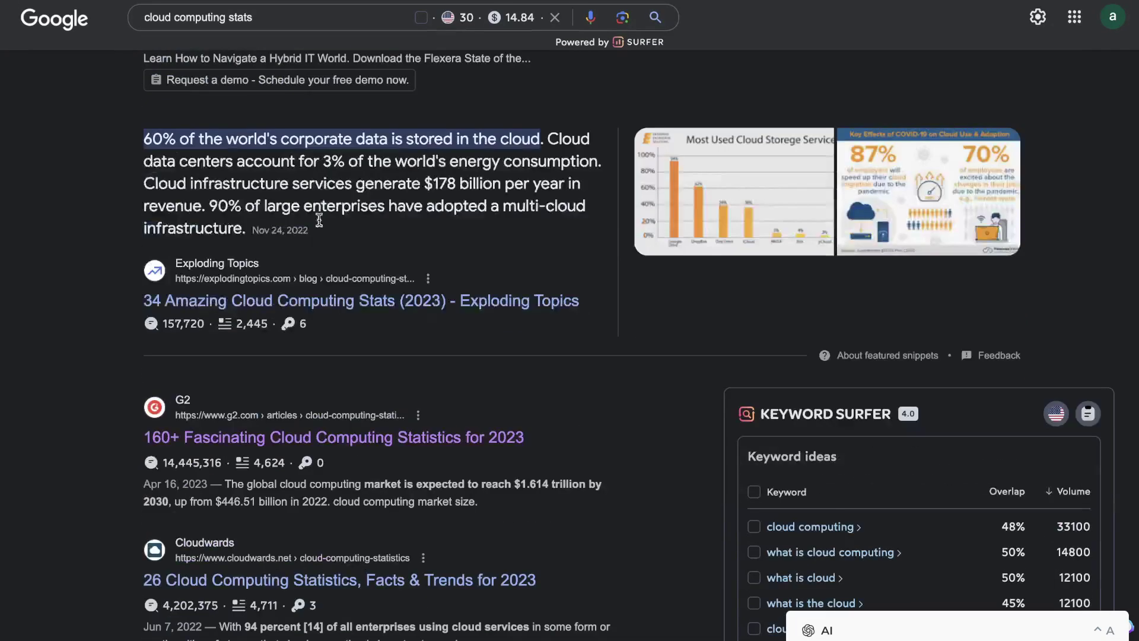
{"action": "left_click", "coordinate": [301, 304]}
{"action": "scroll", "coordinate": [540, 313], "scroll_direction": "down", "scroll_amount": 20}
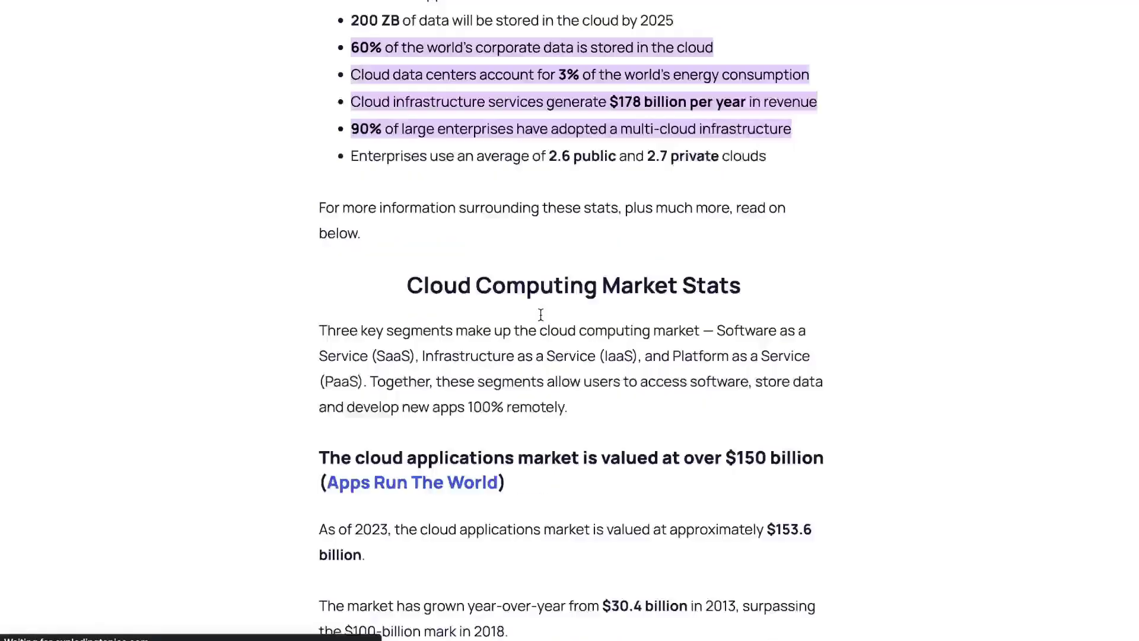
{"action": "scroll", "coordinate": [542, 320], "scroll_direction": "down", "scroll_amount": 20}
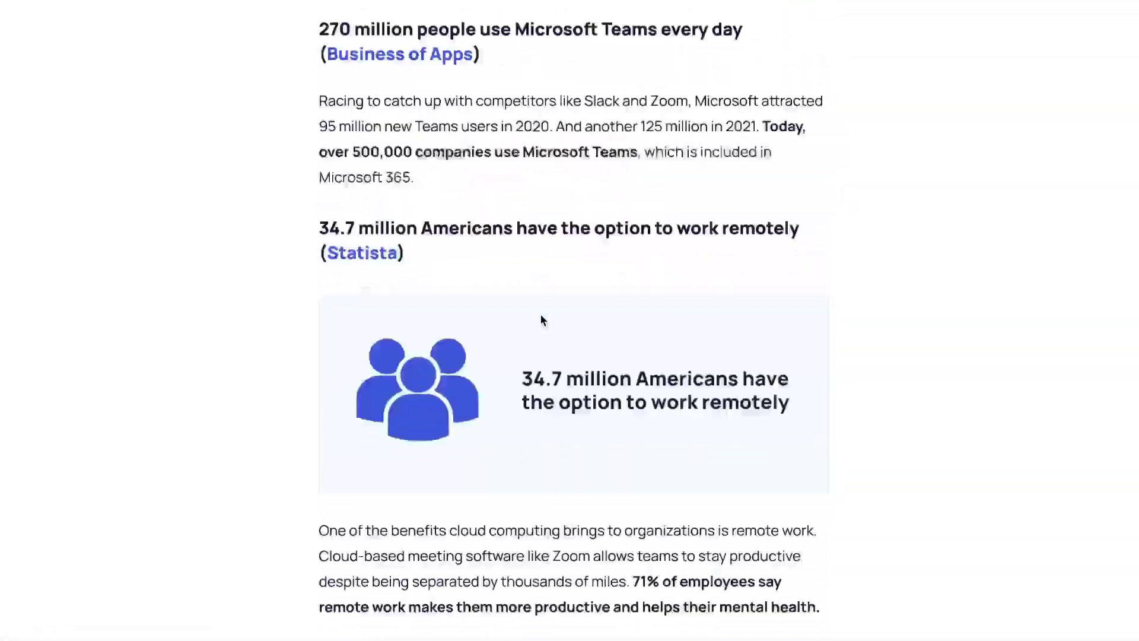
{"action": "scroll", "coordinate": [541, 314], "scroll_direction": "down", "scroll_amount": 15}
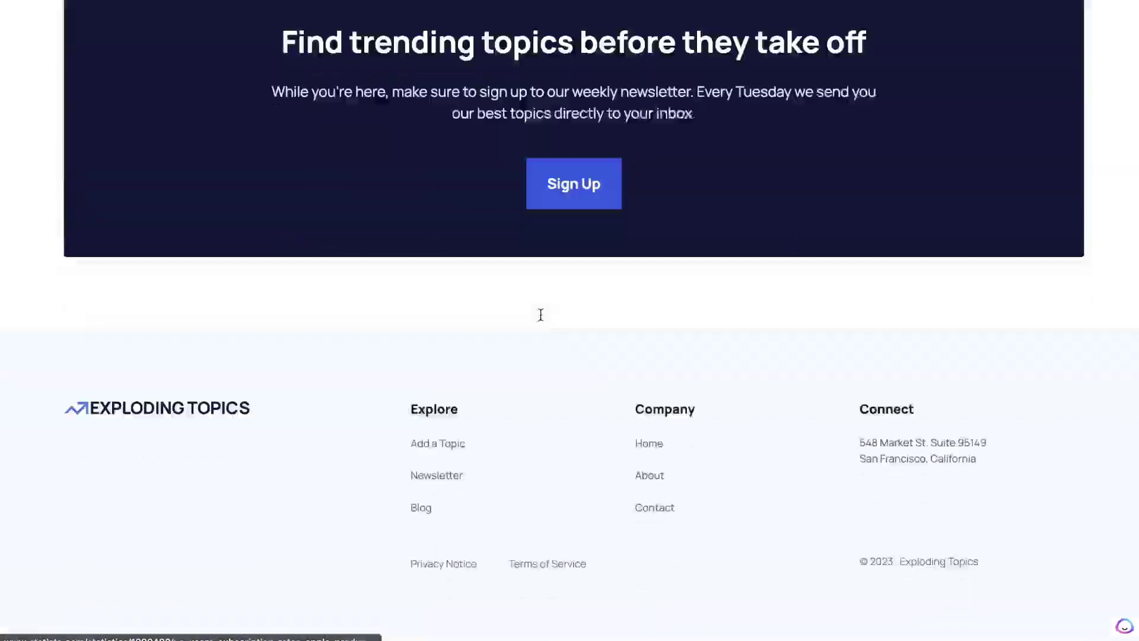
{"action": "scroll", "coordinate": [543, 296], "scroll_direction": "up", "scroll_amount": 6}
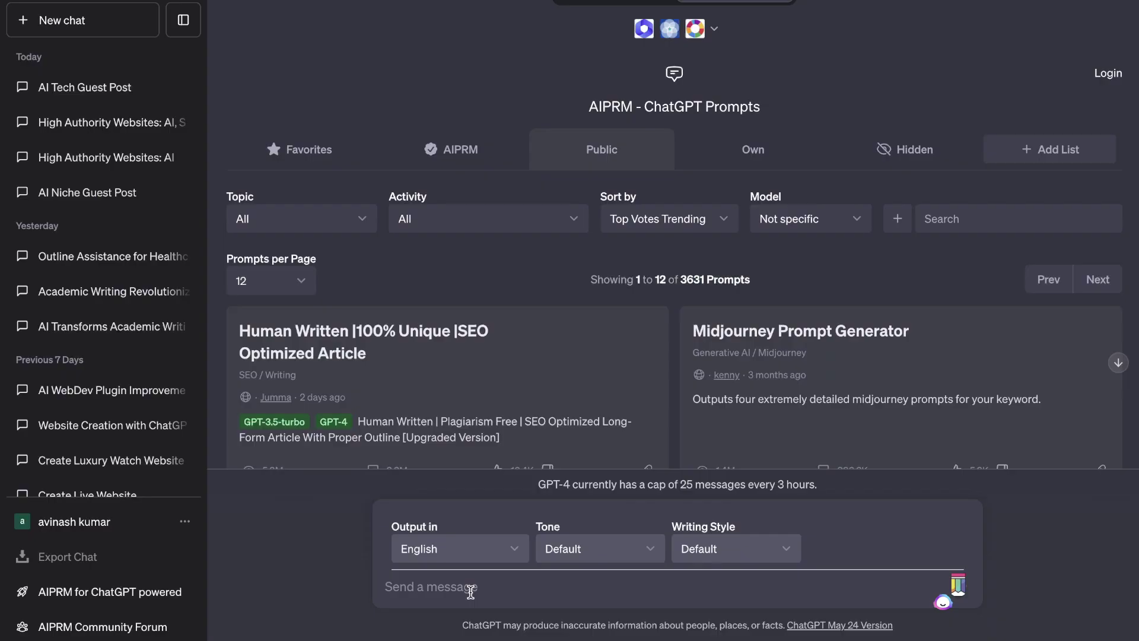
Send the pasted cloud computing stats with a chart request and scroll to the daigr.am bar chart
{"action": "key", "text": "ctrl+v"}
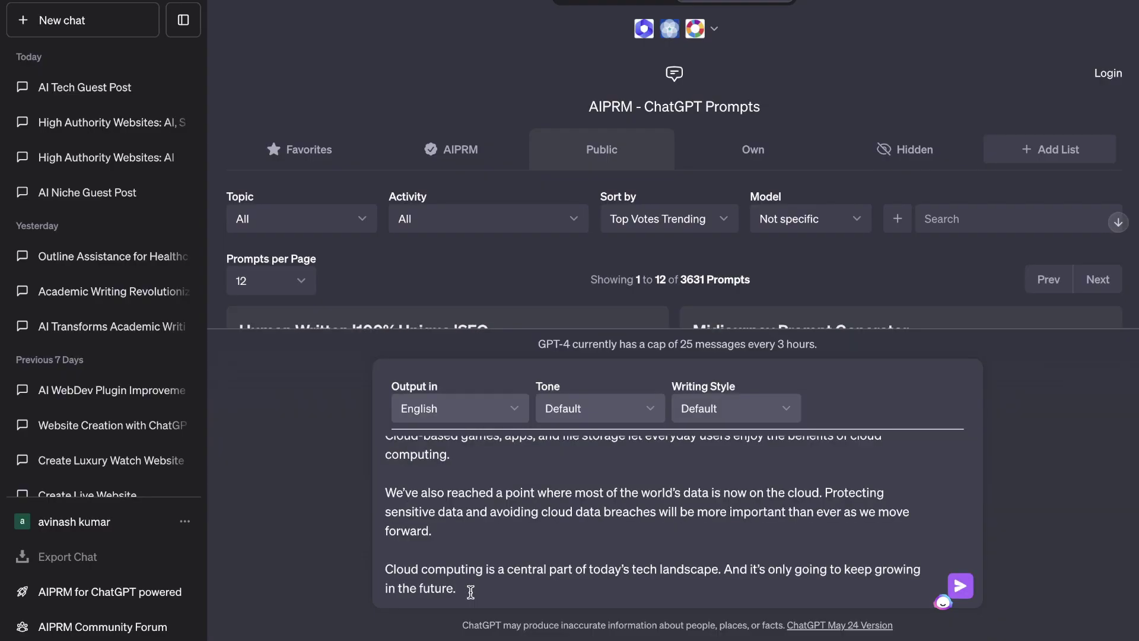
{"action": "type", "text": "create a visually appealing and informative chart using the information above for cloud computing"}
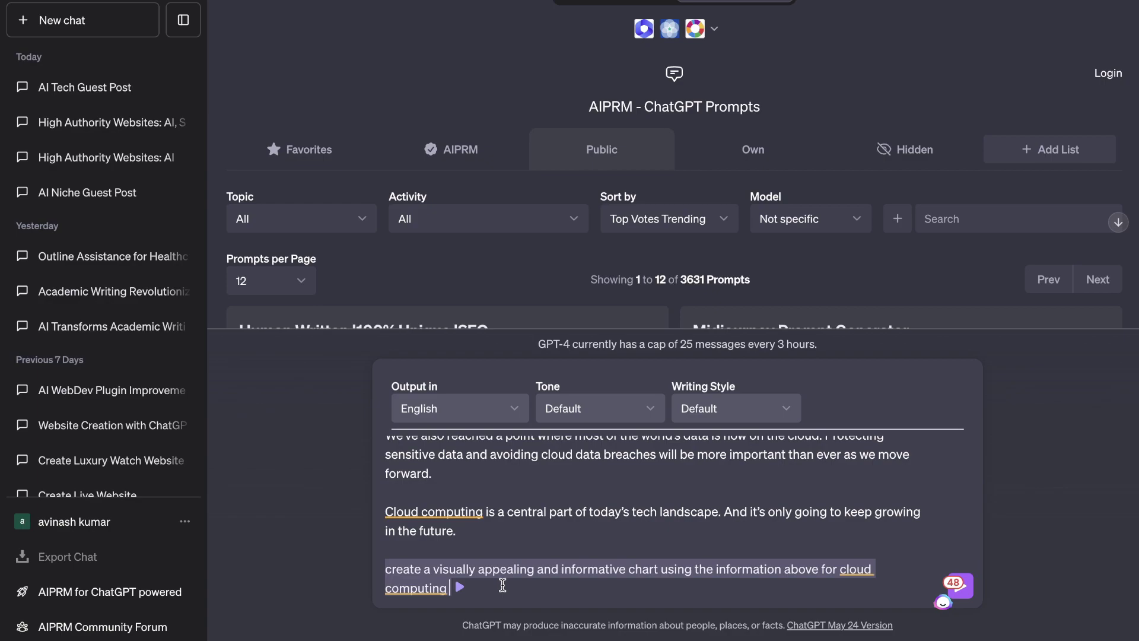
{"action": "key", "text": "Return"}
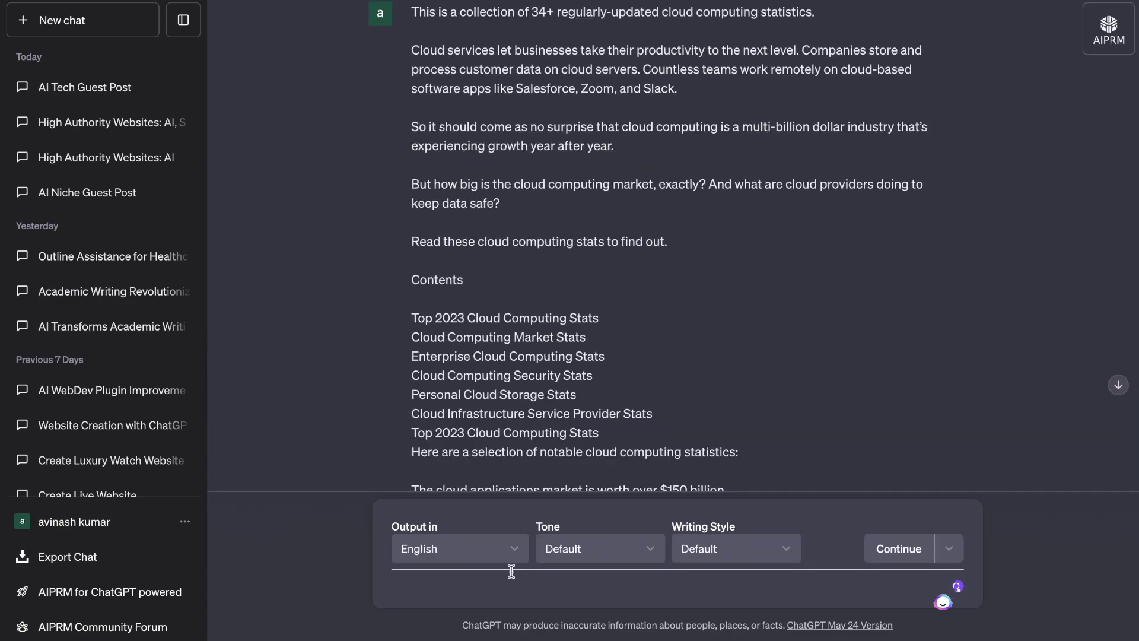
{"action": "scroll", "coordinate": [643, 257], "scroll_direction": "down", "scroll_amount": 20}
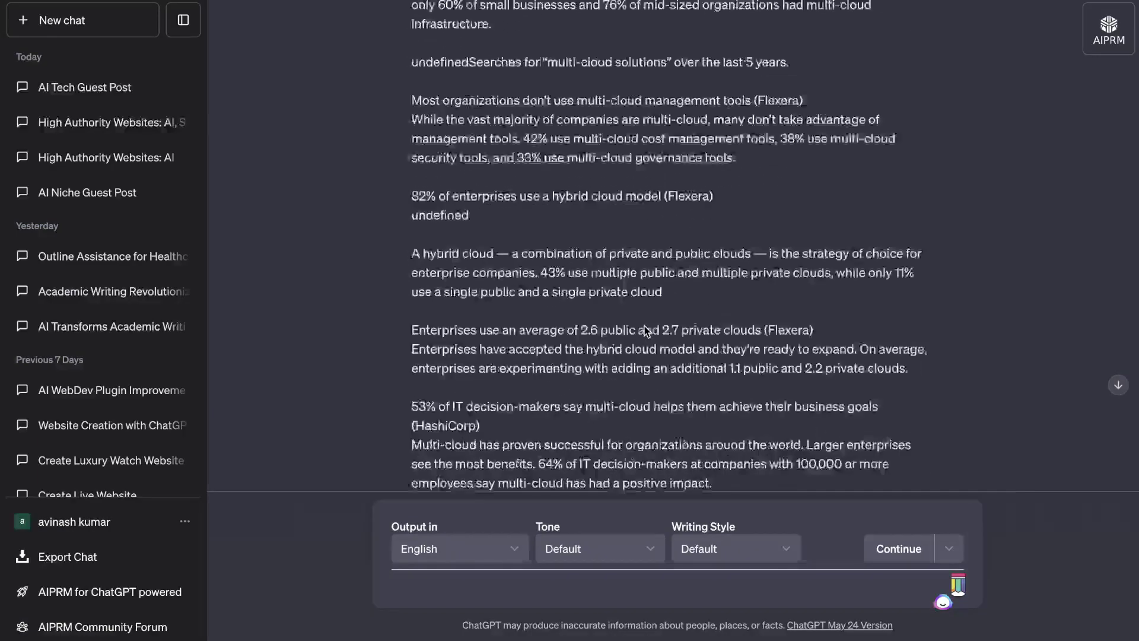
{"action": "scroll", "coordinate": [646, 330], "scroll_direction": "down", "scroll_amount": 20}
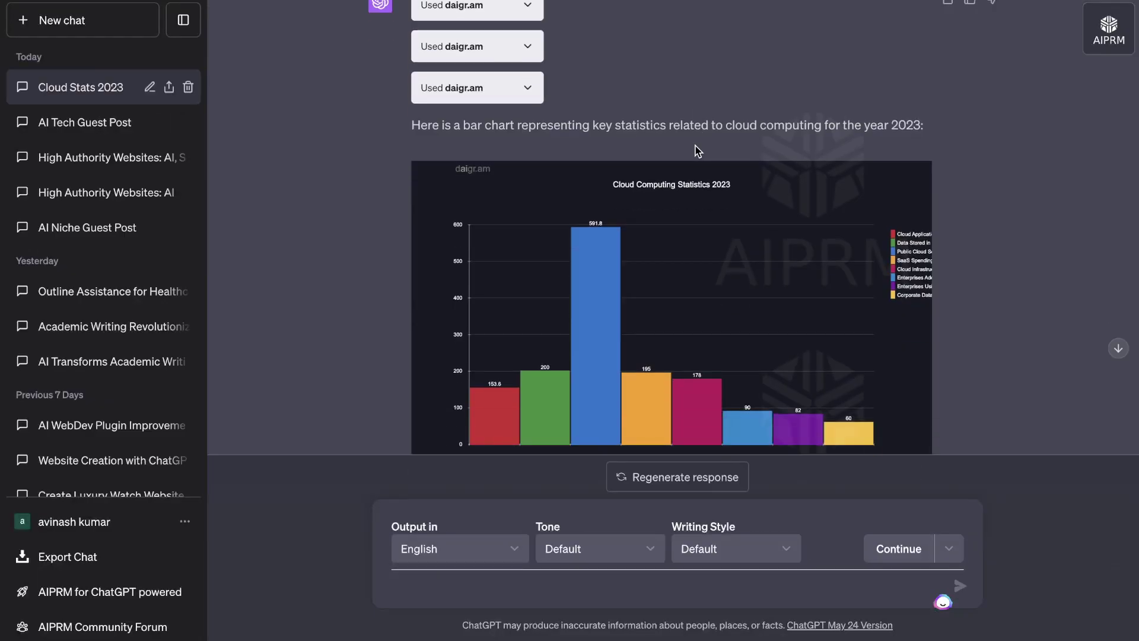
{"action": "scroll", "coordinate": [698, 150], "scroll_direction": "down", "scroll_amount": 1}
{"action": "scroll", "coordinate": [697, 151], "scroll_direction": "down", "scroll_amount": 1}
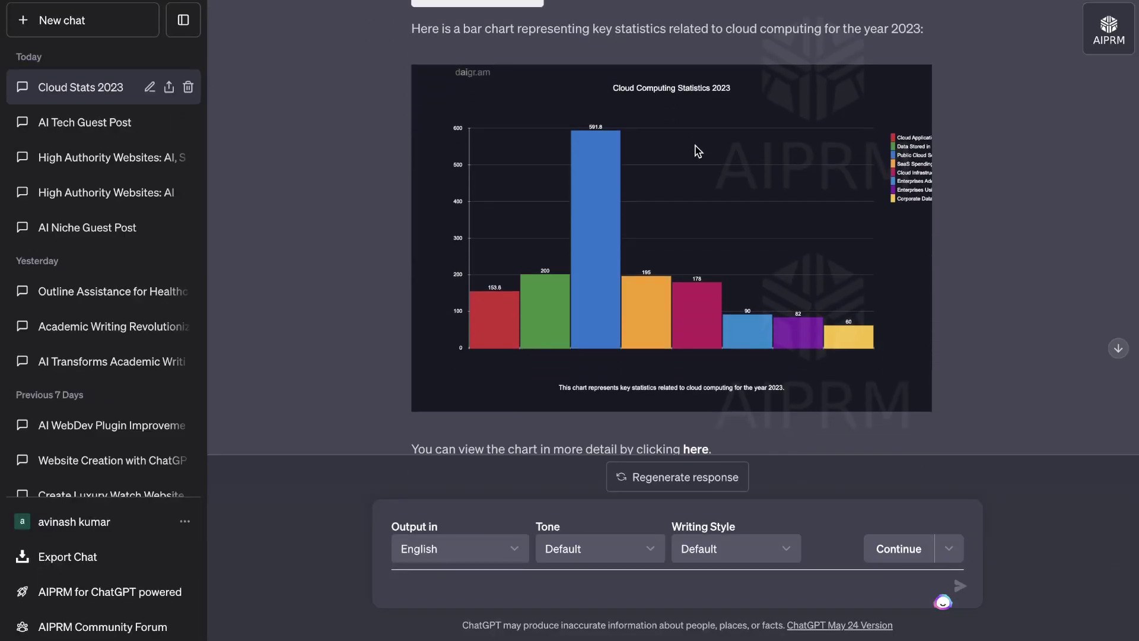
{"action": "scroll", "coordinate": [697, 151], "scroll_direction": "down", "scroll_amount": 1}
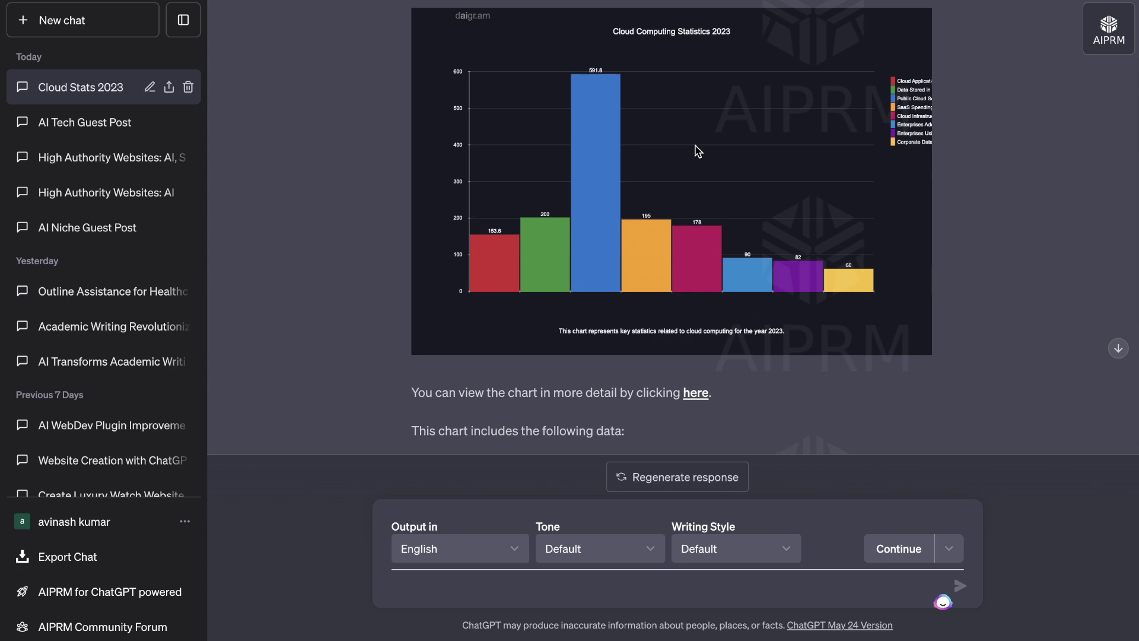
{"action": "scroll", "coordinate": [697, 150], "scroll_direction": "down", "scroll_amount": 5}
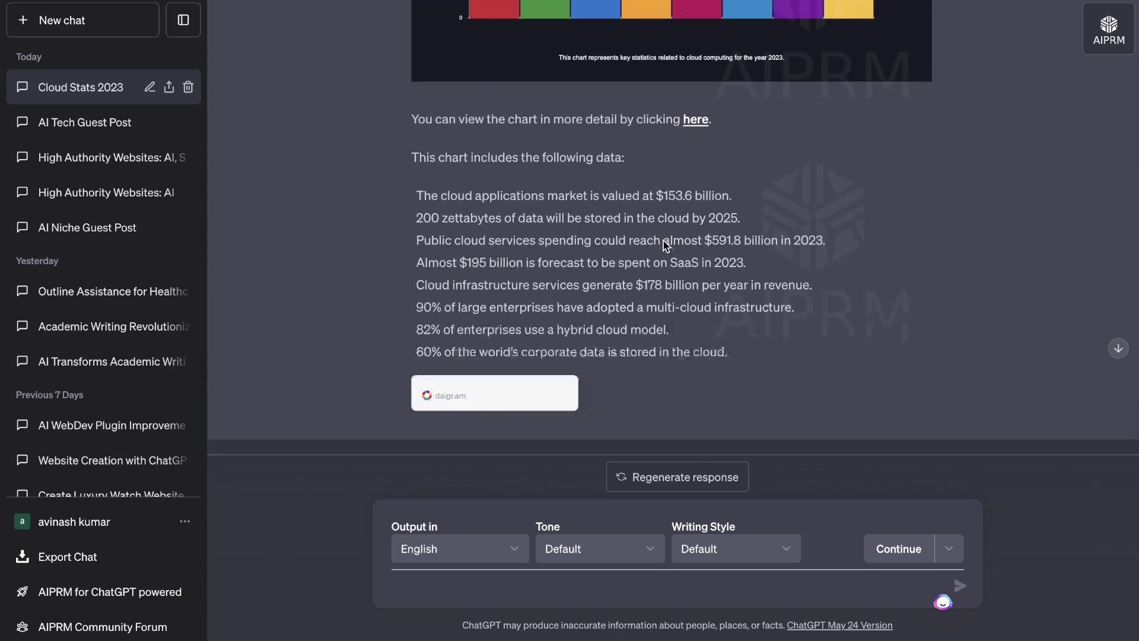
{"action": "scroll", "coordinate": [665, 245], "scroll_direction": "up", "scroll_amount": 8}
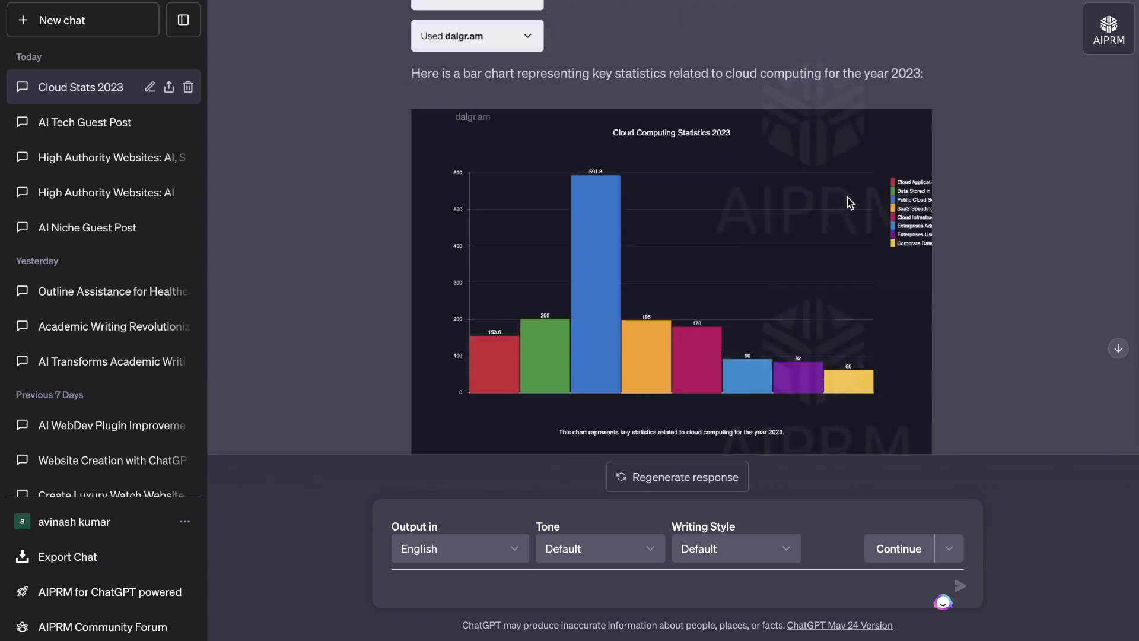
{"action": "scroll", "coordinate": [679, 174], "scroll_direction": "up", "scroll_amount": 3}
{"action": "scroll", "coordinate": [679, 173], "scroll_direction": "down", "scroll_amount": 6}
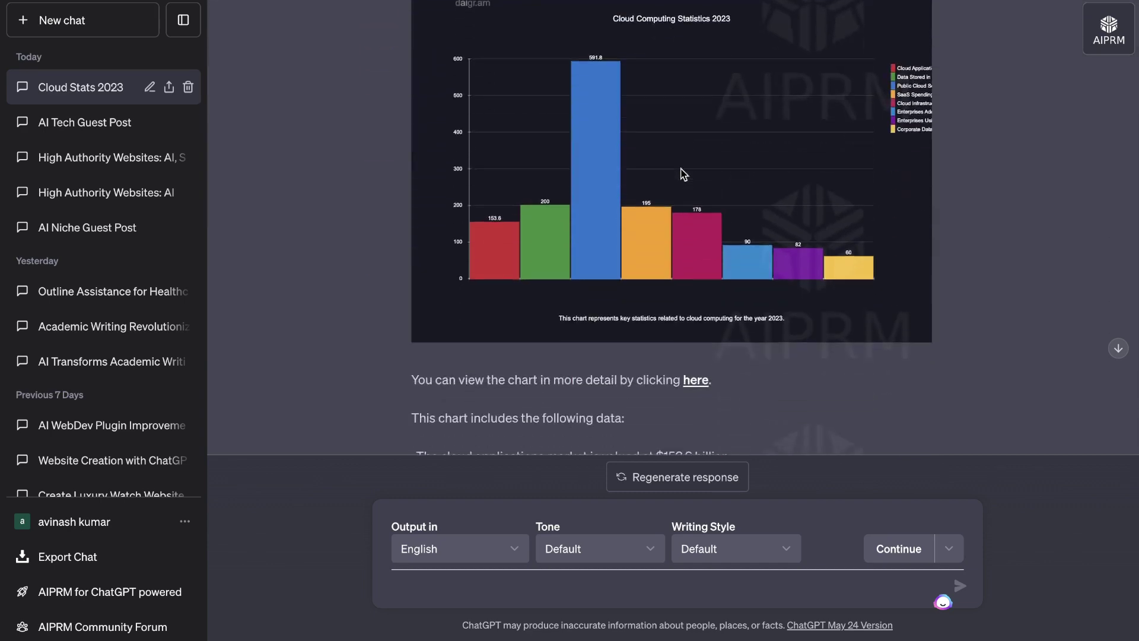
Open the Cloud Computing Statistics 2023 chart full size on daigr.am via the 'here' link
{"action": "left_click", "coordinate": [695, 380]}
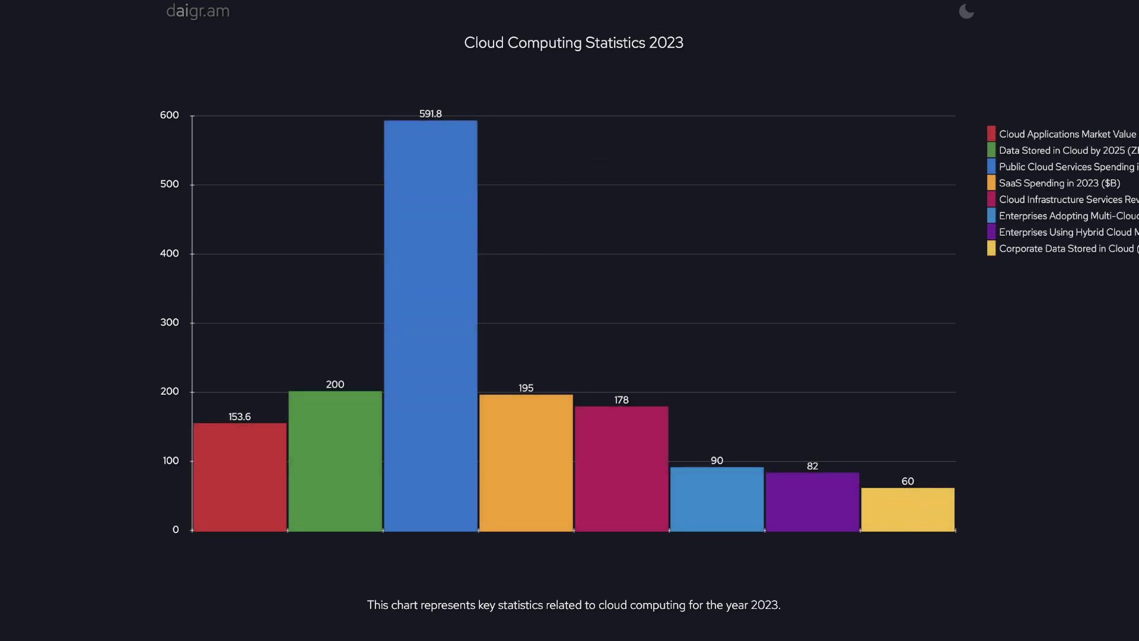
Close the daigr.am tab and review the ChatGPT chart and its eight-stat list
{"action": "key", "text": "ctrl+w"}
{"action": "scroll", "coordinate": [563, 294], "scroll_direction": "up", "scroll_amount": 5}
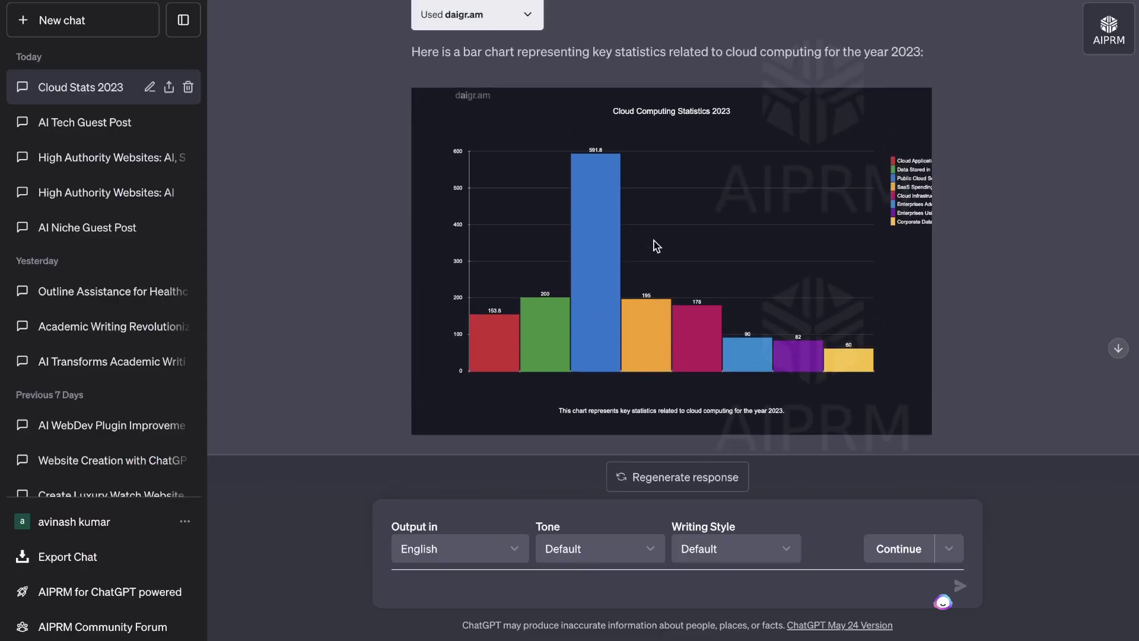
{"action": "scroll", "coordinate": [657, 246], "scroll_direction": "down", "scroll_amount": 7}
{"action": "scroll", "coordinate": [657, 246], "scroll_direction": "up", "scroll_amount": 7}
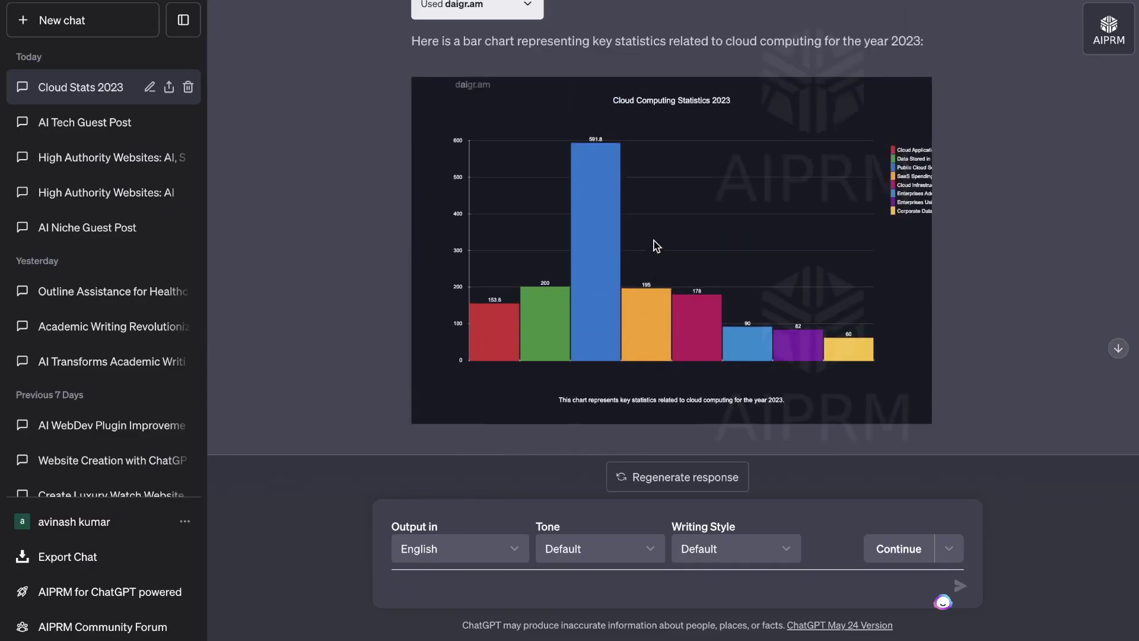
{"action": "scroll", "coordinate": [657, 246], "scroll_direction": "up", "scroll_amount": 2}
{"action": "scroll", "coordinate": [675, 217], "scroll_direction": "down", "scroll_amount": 3}
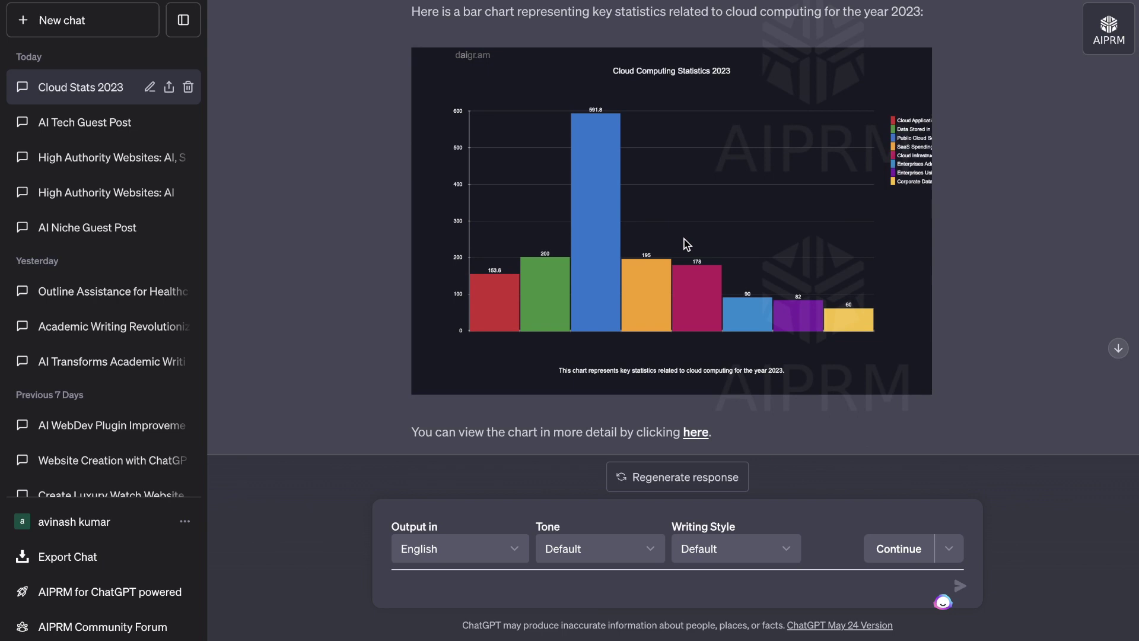
{"action": "scroll", "coordinate": [685, 240], "scroll_direction": "down", "scroll_amount": 2}
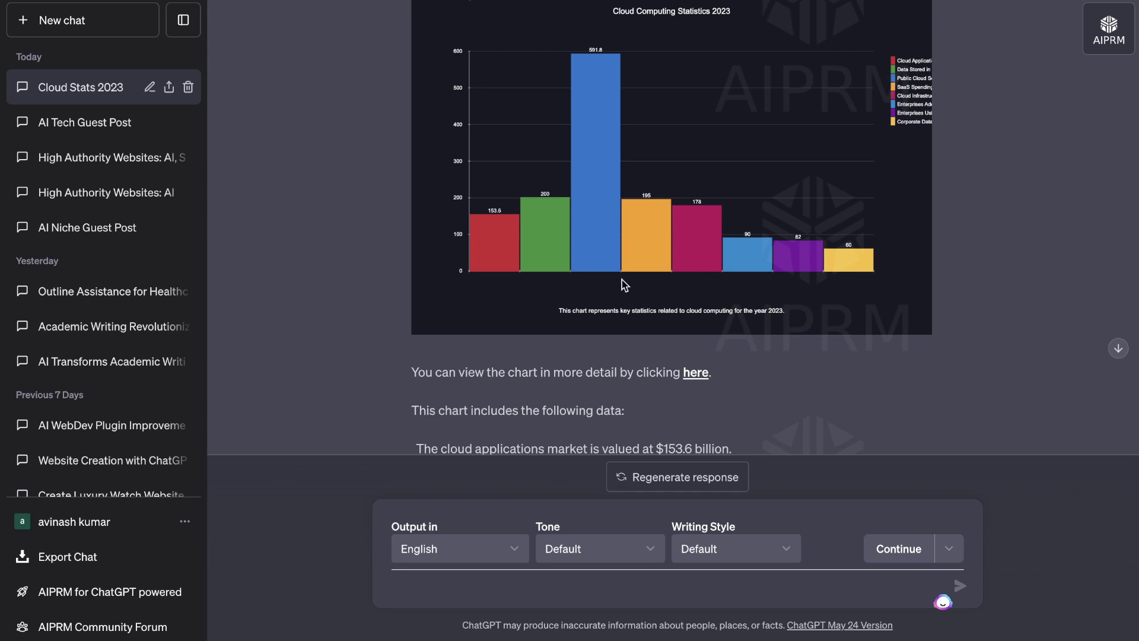
{"action": "scroll", "coordinate": [641, 223], "scroll_direction": "up", "scroll_amount": 1}
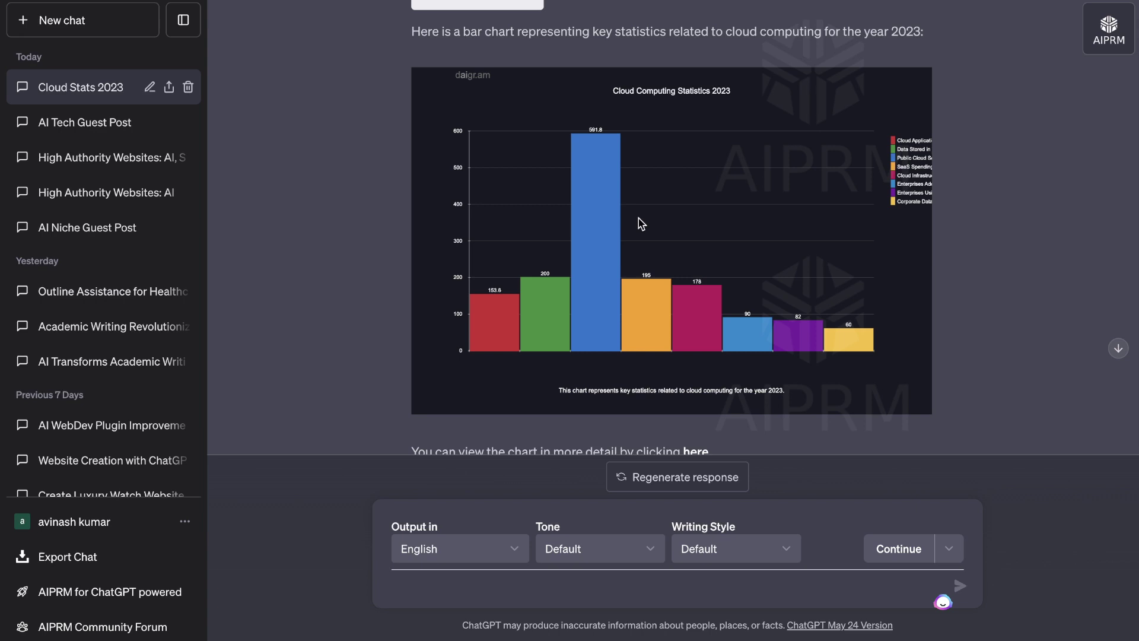
{"action": "scroll", "coordinate": [689, 248], "scroll_direction": "down", "scroll_amount": 1}
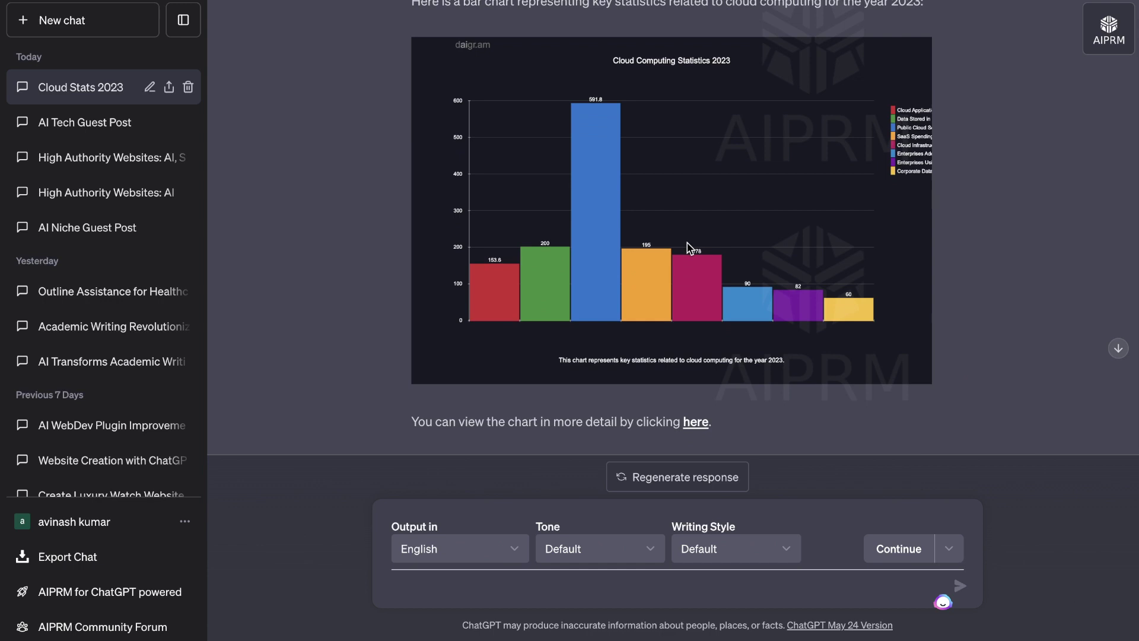
{"action": "scroll", "coordinate": [688, 248], "scroll_direction": "up", "scroll_amount": 3}
{"action": "scroll", "coordinate": [688, 247], "scroll_direction": "down", "scroll_amount": 2}
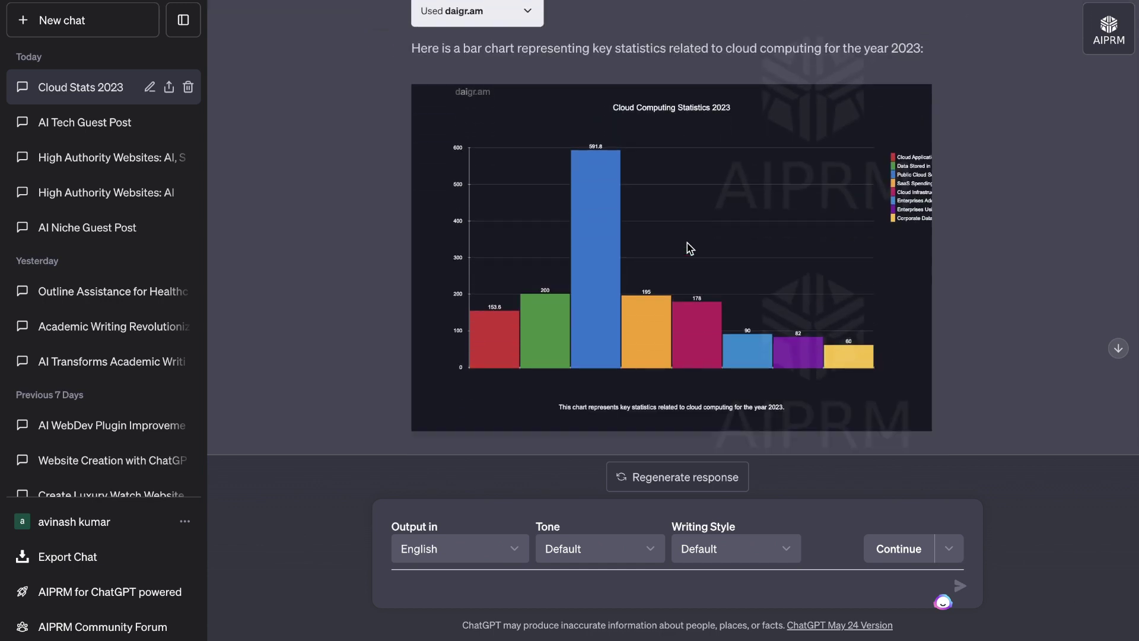
{"action": "scroll", "coordinate": [690, 248], "scroll_direction": "down", "scroll_amount": 3}
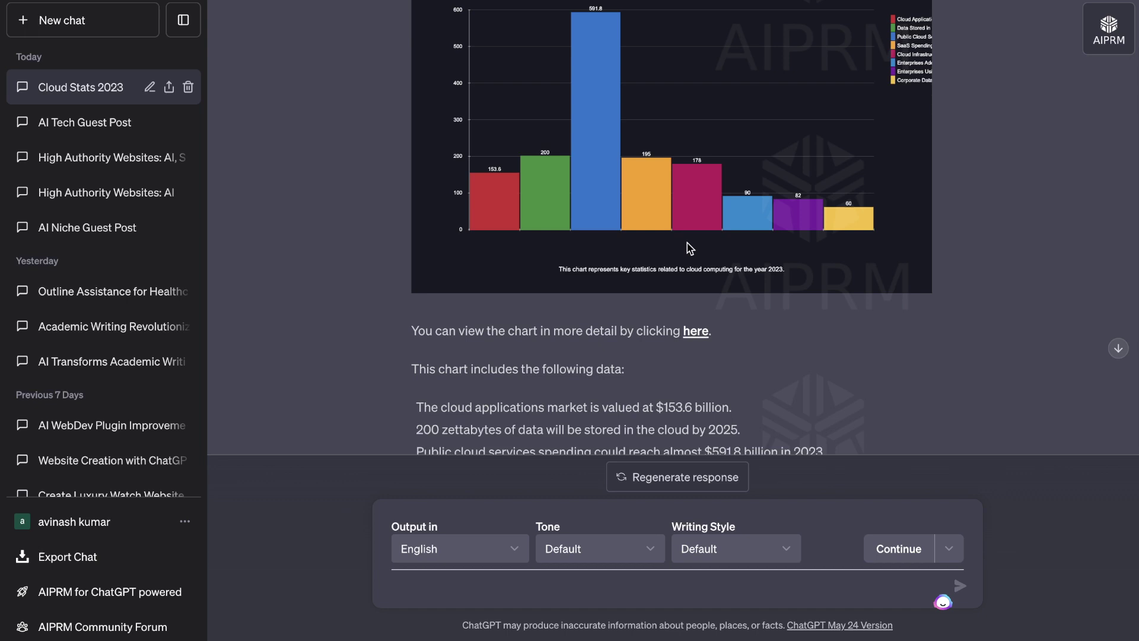
{"action": "scroll", "coordinate": [688, 246], "scroll_direction": "up", "scroll_amount": 3}
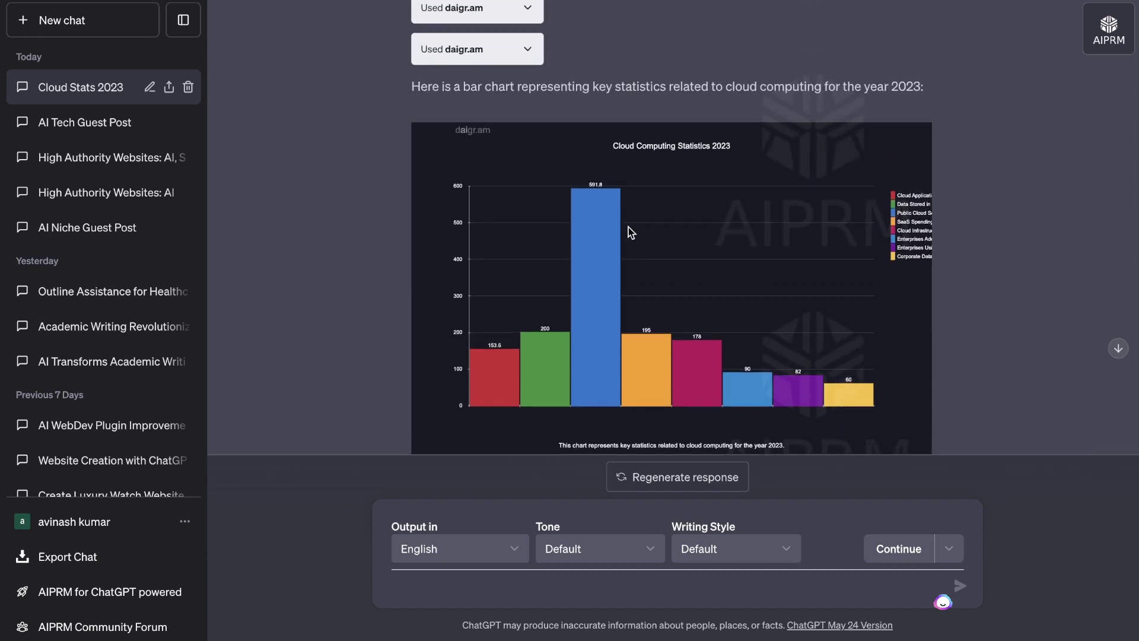
{"action": "scroll", "coordinate": [630, 228], "scroll_direction": "down", "scroll_amount": 6}
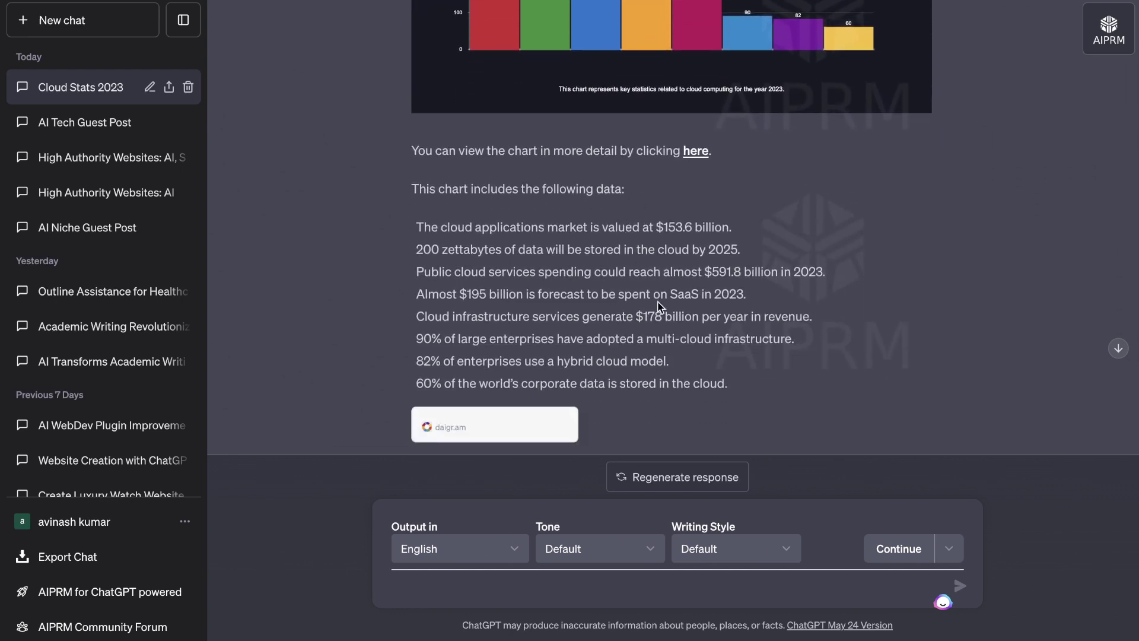
{"action": "scroll", "coordinate": [630, 246], "scroll_direction": "down", "scroll_amount": 2}
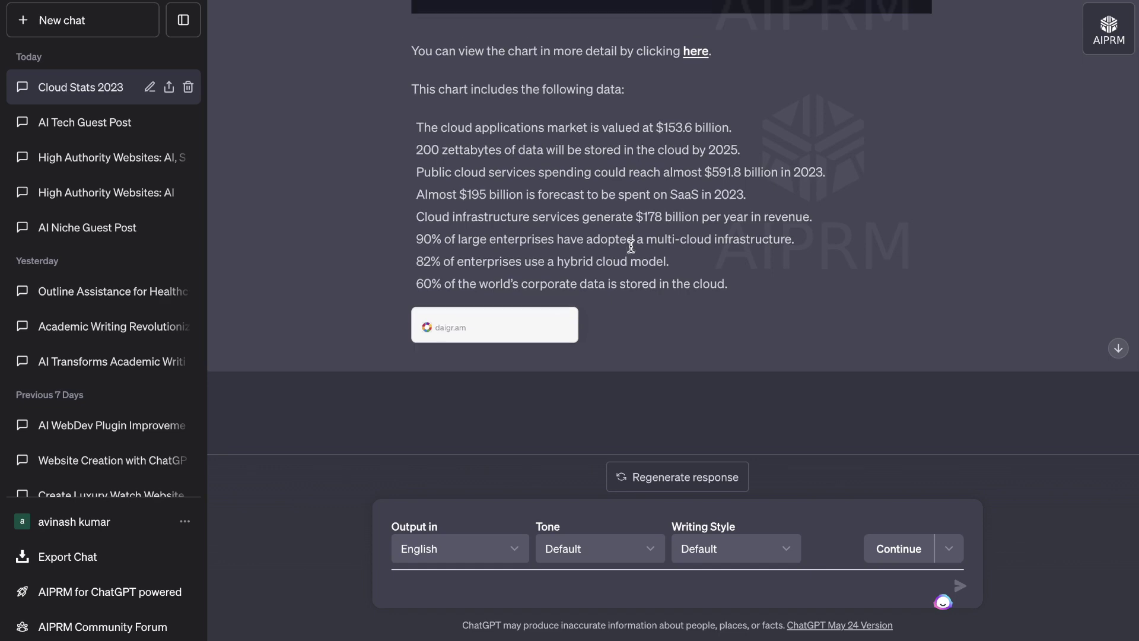
{"action": "scroll", "coordinate": [631, 246], "scroll_direction": "up", "scroll_amount": 10}
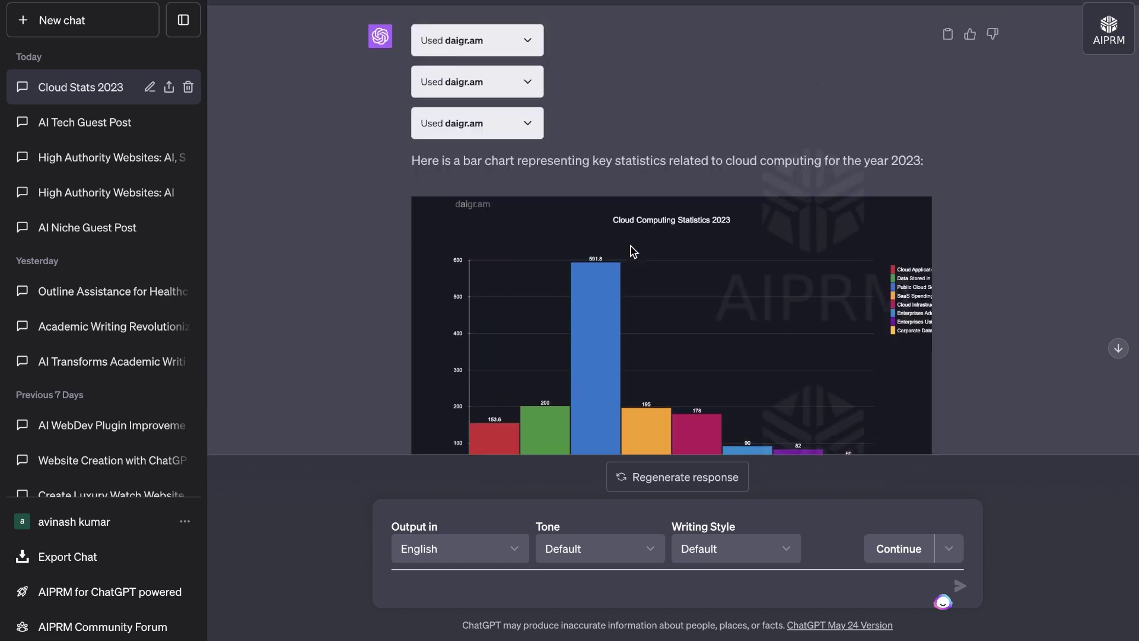
{"action": "scroll", "coordinate": [631, 247], "scroll_direction": "down", "scroll_amount": 3}
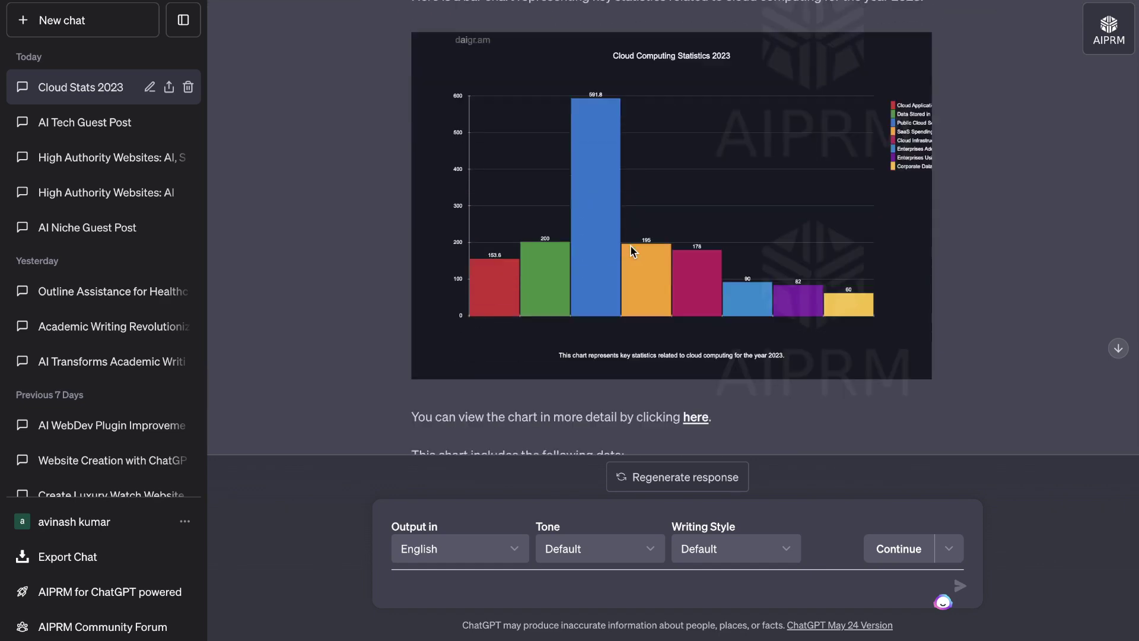
{"action": "scroll", "coordinate": [630, 245], "scroll_direction": "down", "scroll_amount": 7}
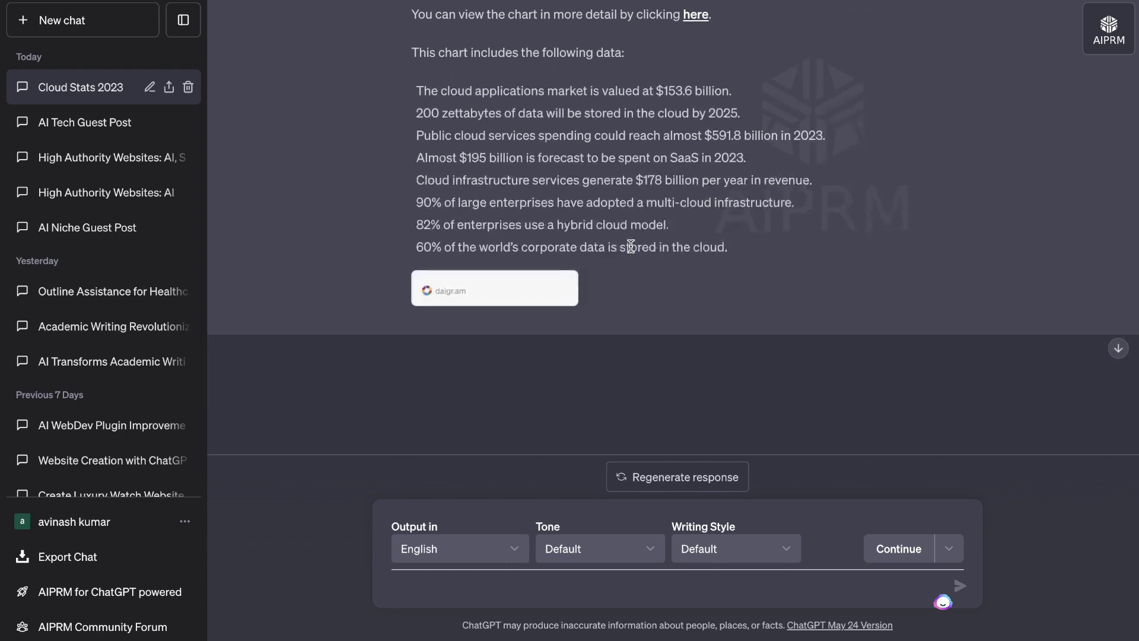
{"action": "scroll", "coordinate": [631, 247], "scroll_direction": "up", "scroll_amount": 9}
{"action": "scroll", "coordinate": [657, 255], "scroll_direction": "down", "scroll_amount": 2}
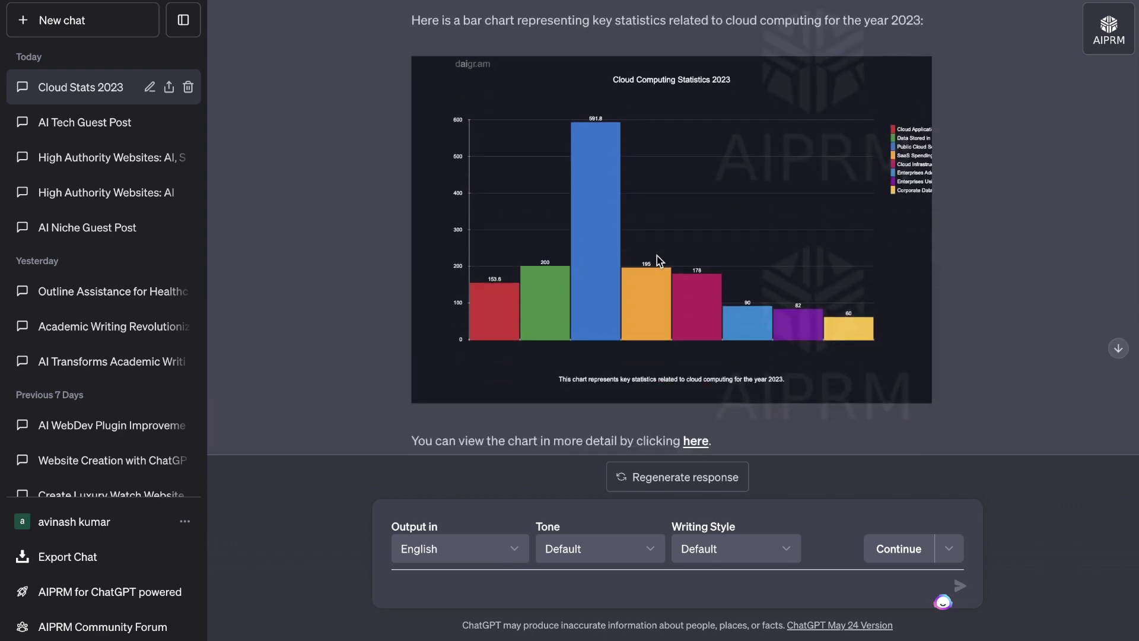
{"action": "scroll", "coordinate": [656, 255], "scroll_direction": "up", "scroll_amount": 3}
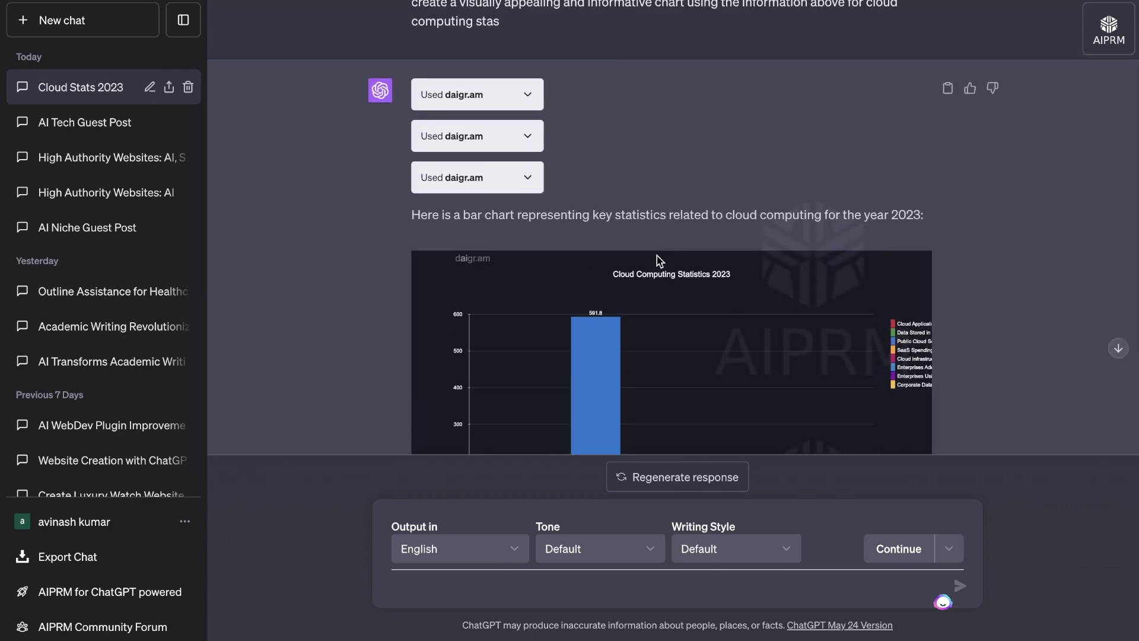